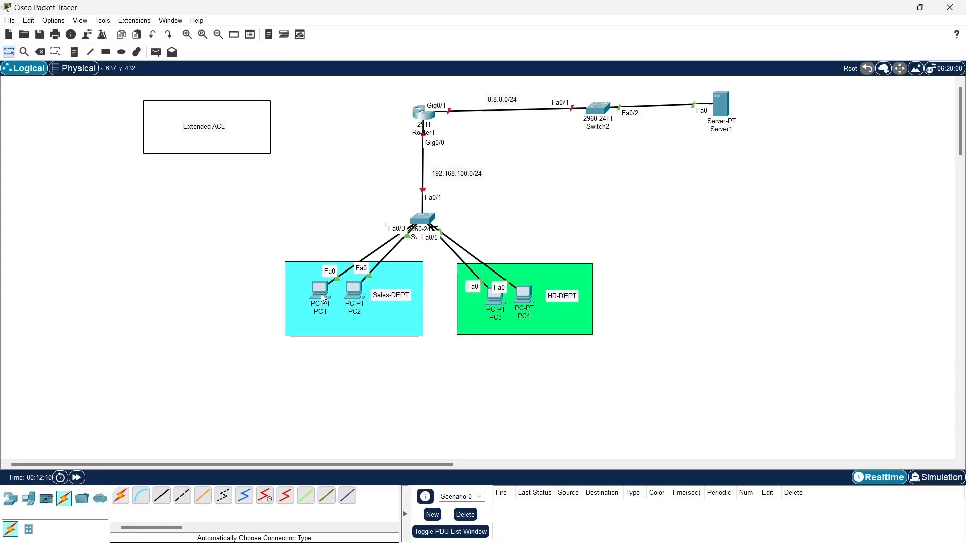
Rename the server connected to Switch2 as WEB-Server
{"action": "mouse_move", "coordinate": [324, 299]}
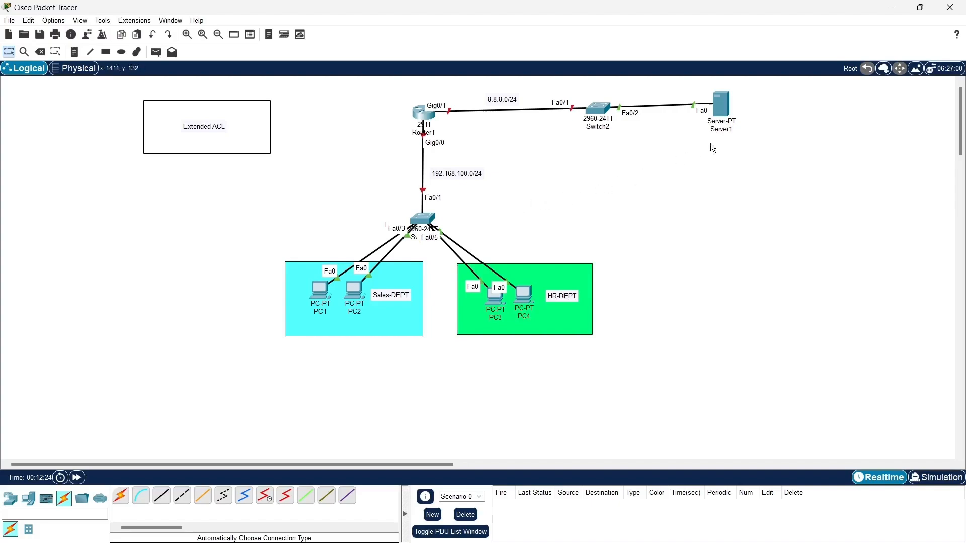
{"action": "left_click", "coordinate": [726, 132]}
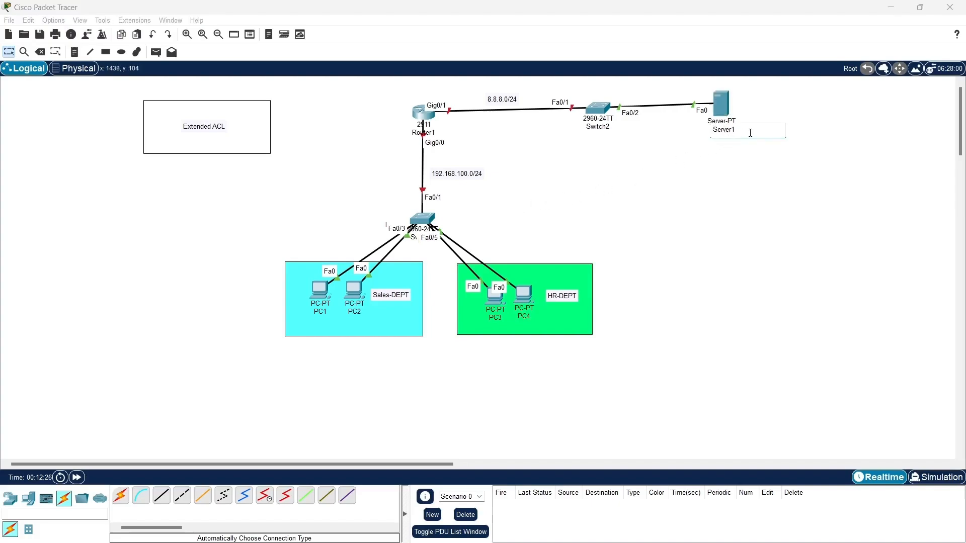
{"action": "key", "text": "BackSpace"}
{"action": "key", "text": "Left"}
{"action": "key", "text": "Left"}
{"action": "type", "text": "WEB-"}
{"action": "key", "text": "Return"}
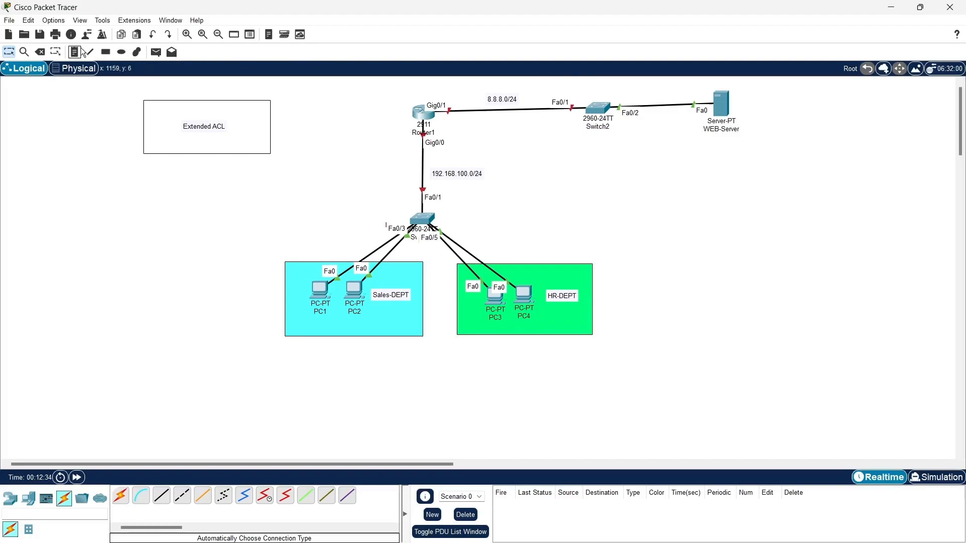
Add a text note reading 8.8.8.8 to the workspace and place it beside the WEB-Server icon
{"action": "left_click", "coordinate": [80, 47]}
{"action": "left_click", "coordinate": [719, 160]}
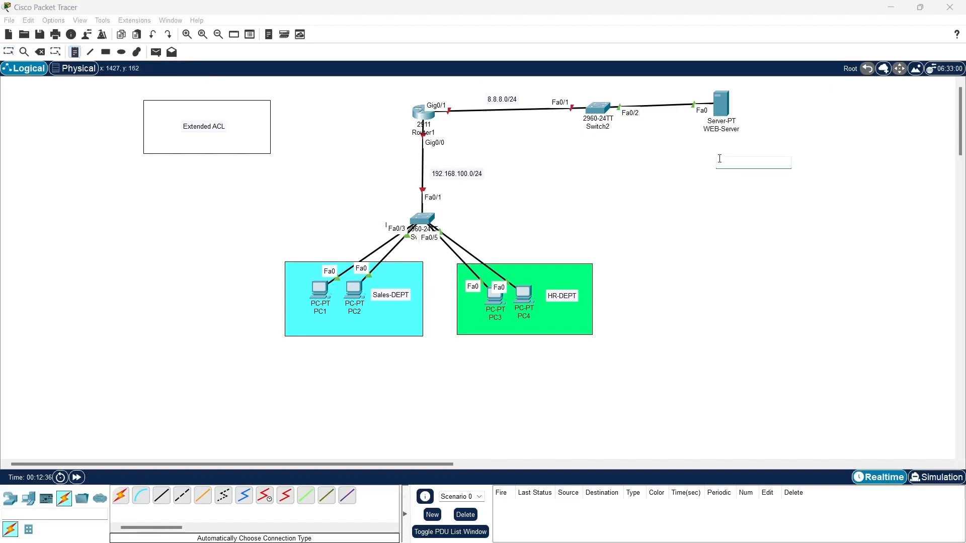
{"action": "type", "text": "8.8.8.8"}
{"action": "key", "text": "Escape"}
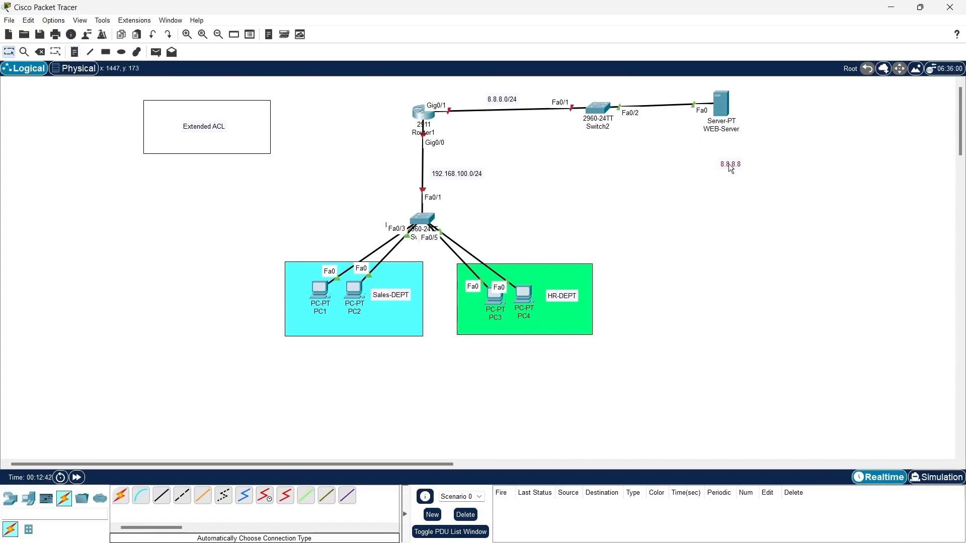
{"action": "left_click_drag", "start_coordinate": [728, 164], "coordinate": [750, 100]}
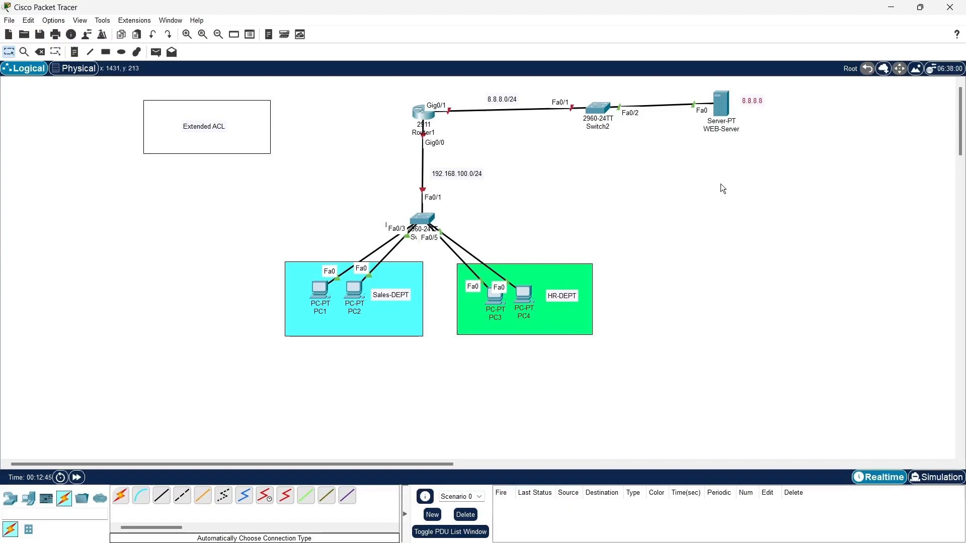
Open Router1's command line and answer no to the initial configuration dialog to reach the user prompt
{"action": "left_click", "coordinate": [422, 112]}
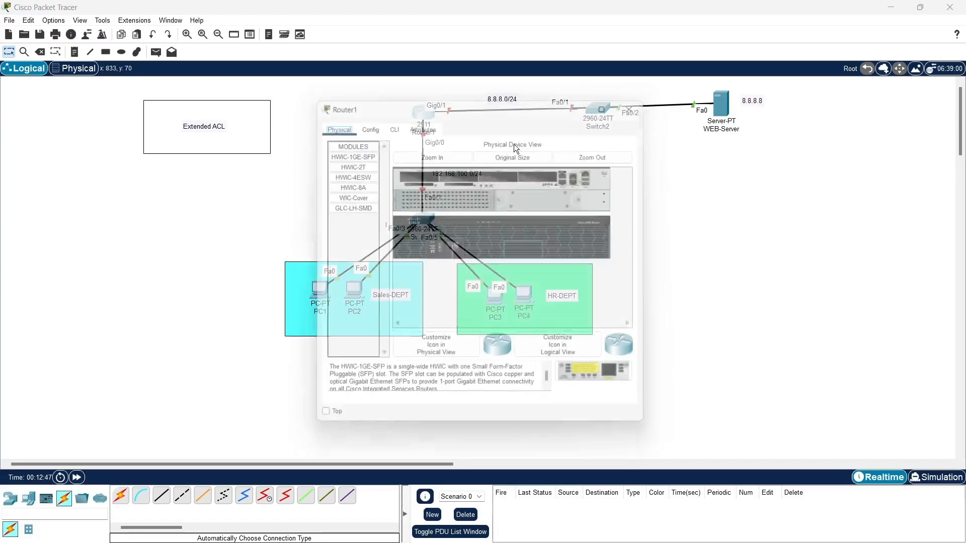
{"action": "left_click_drag", "start_coordinate": [523, 100], "coordinate": [754, 85]}
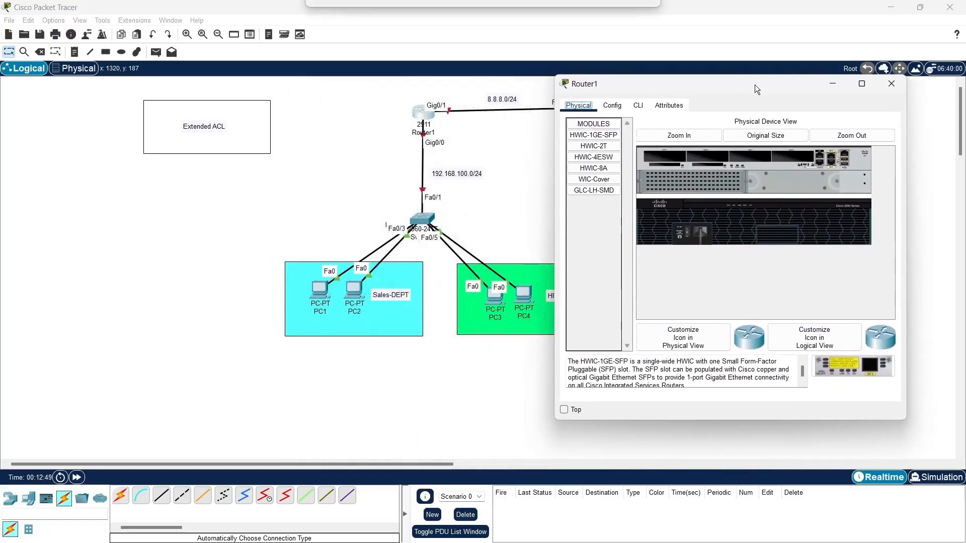
{"action": "left_click", "coordinate": [638, 105]}
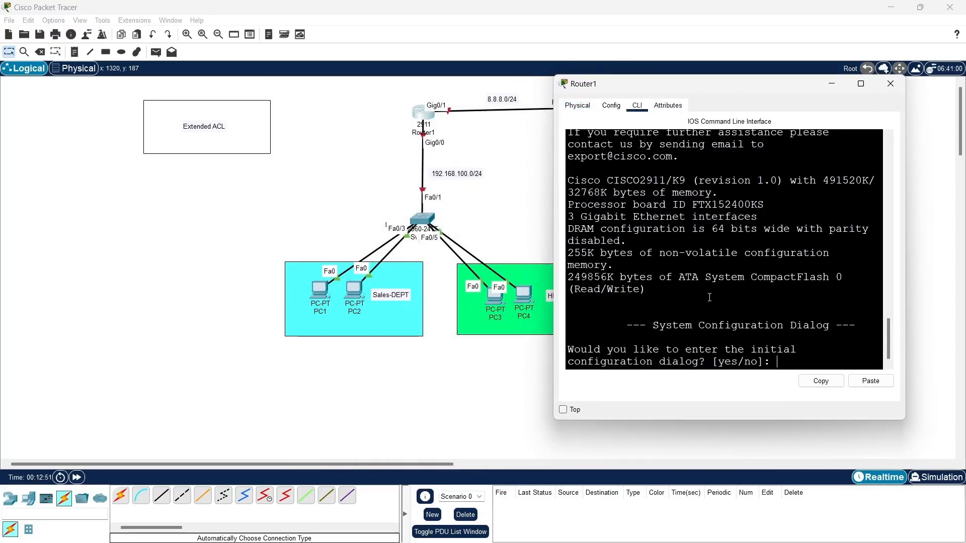
{"action": "type", "text": "no"}
{"action": "key", "text": "Return"}
{"action": "key", "text": "Return"}
{"action": "key", "text": "Return"}
{"action": "key", "text": "Return"}
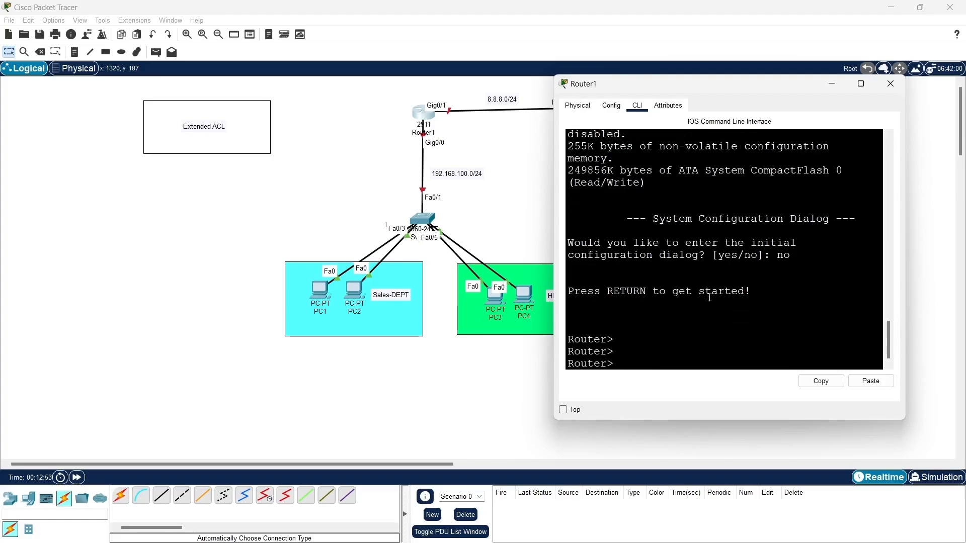
Enter privileged and global configuration mode on Router1 and set its hostname to R1
{"action": "type", "text": "en"}
{"action": "key", "text": "Return"}
{"action": "key", "text": "Return"}
{"action": "key", "text": "Return"}
{"action": "type", "text": "co"}
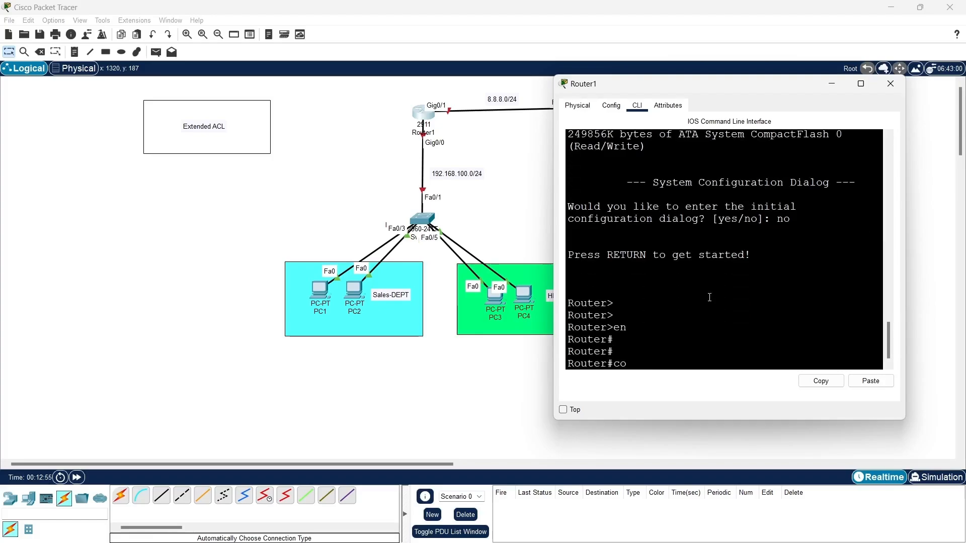
{"action": "type", "text": "nf t"}
{"action": "key", "text": "Return"}
{"action": "type", "text": "ho"}
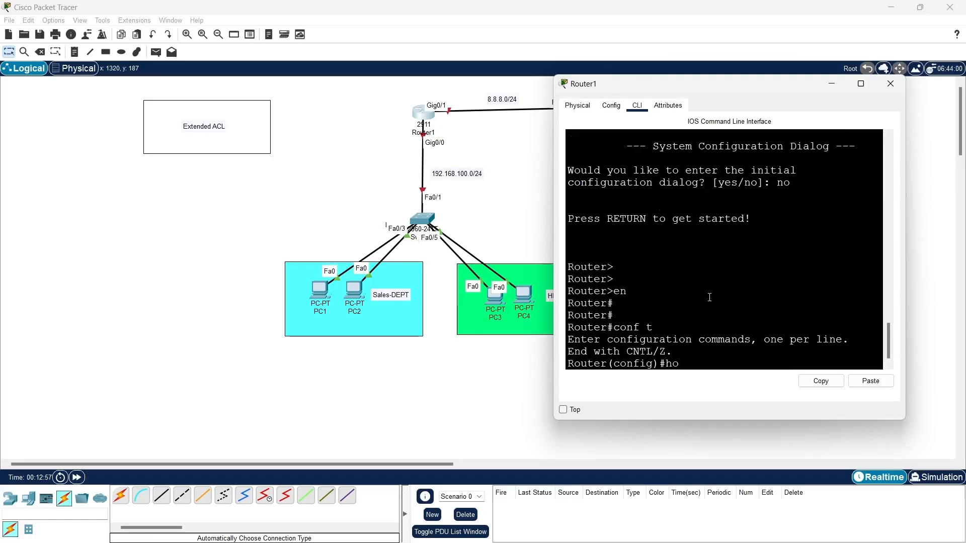
{"action": "key", "text": "Tab"}
{"action": "type", "text": "R1"}
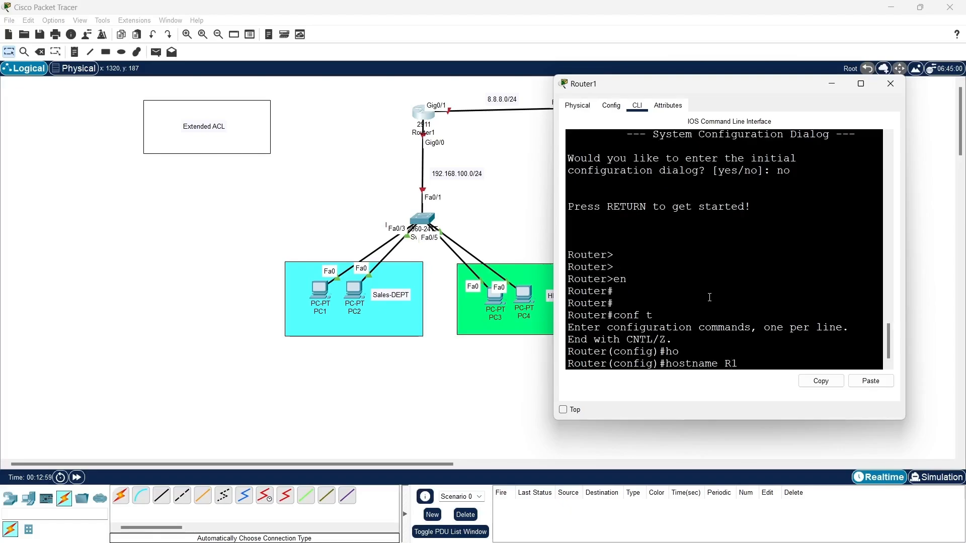
{"action": "key", "text": "Return"}
{"action": "key", "text": "Return"}
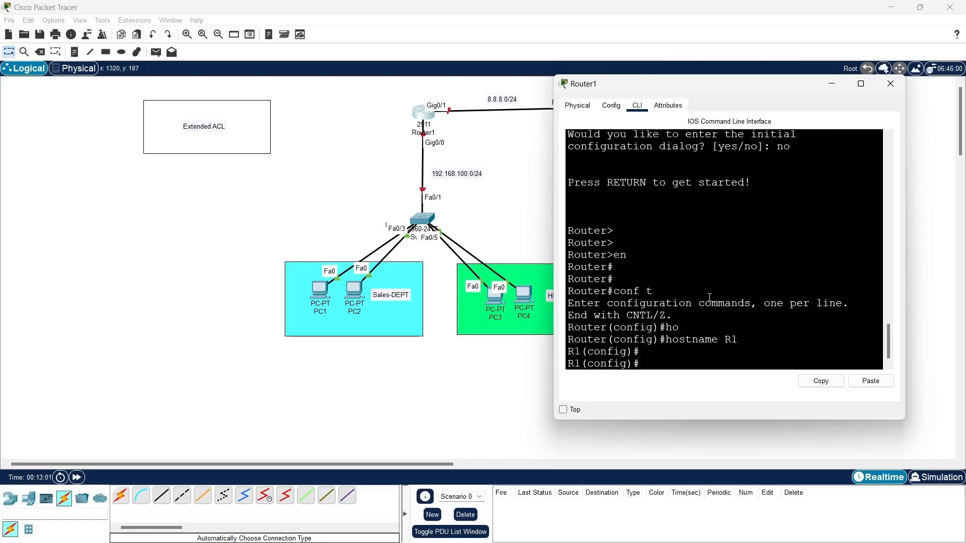
Disable DNS lookup on R1 with no ip domain-lookup
{"action": "type", "text": "no ip domain-lo"}
{"action": "key", "text": "Tab"}
{"action": "key", "text": "Return"}
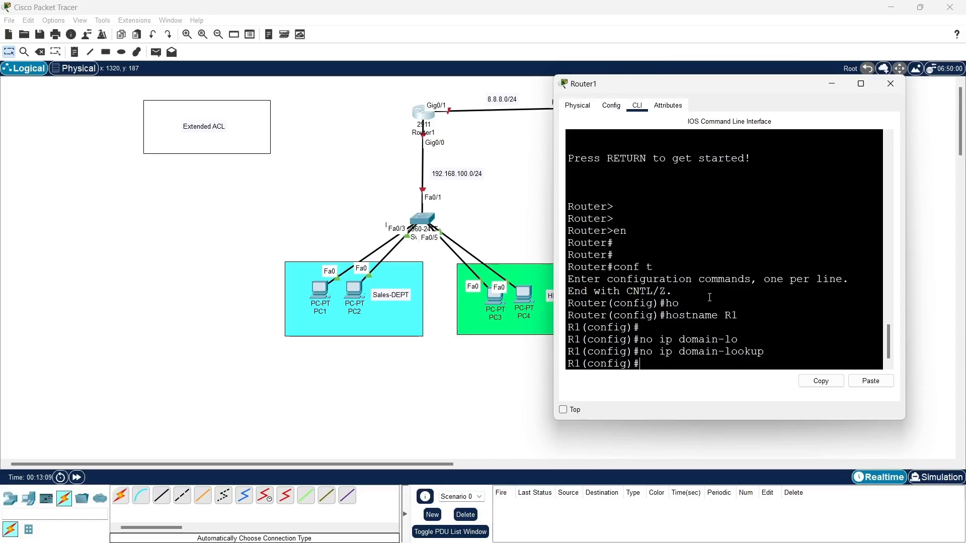
Assign IP address 192.168.100.1 with mask 255.255.255.0 to R1's interface g0/0
{"action": "type", "text": "int g0/0"}
{"action": "key", "text": "Return"}
{"action": "type", "text": "ip ad"}
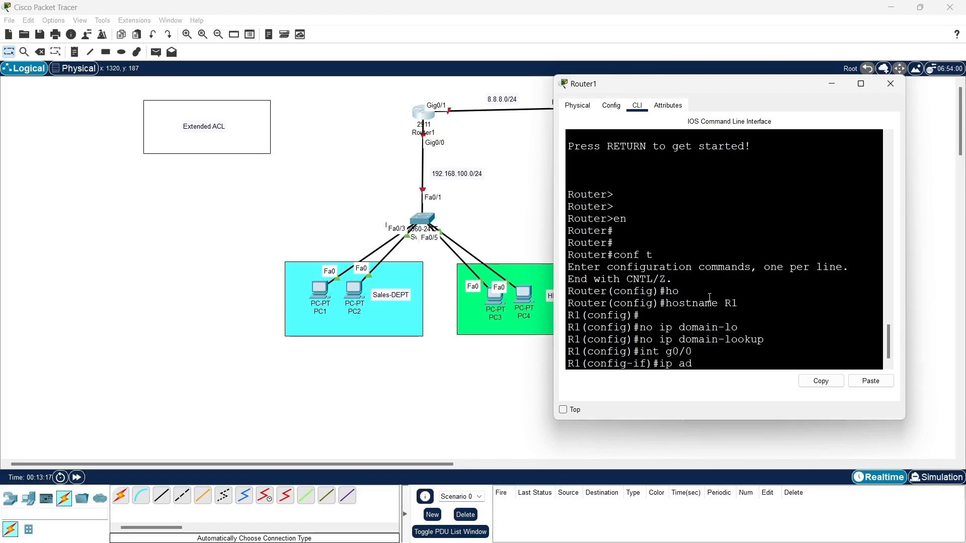
{"action": "type", "text": "d 192.168.100.1 255.25"}
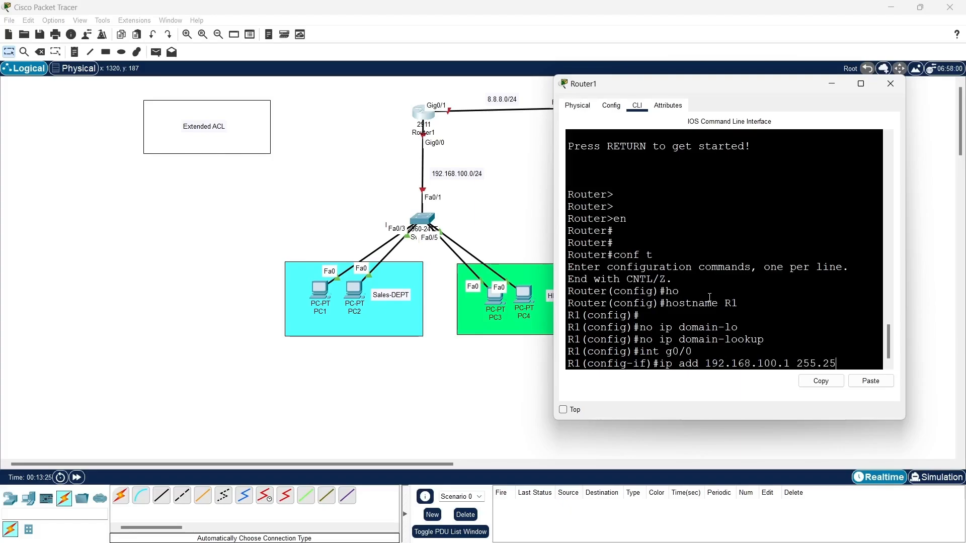
{"action": "type", "text": "5.255."}
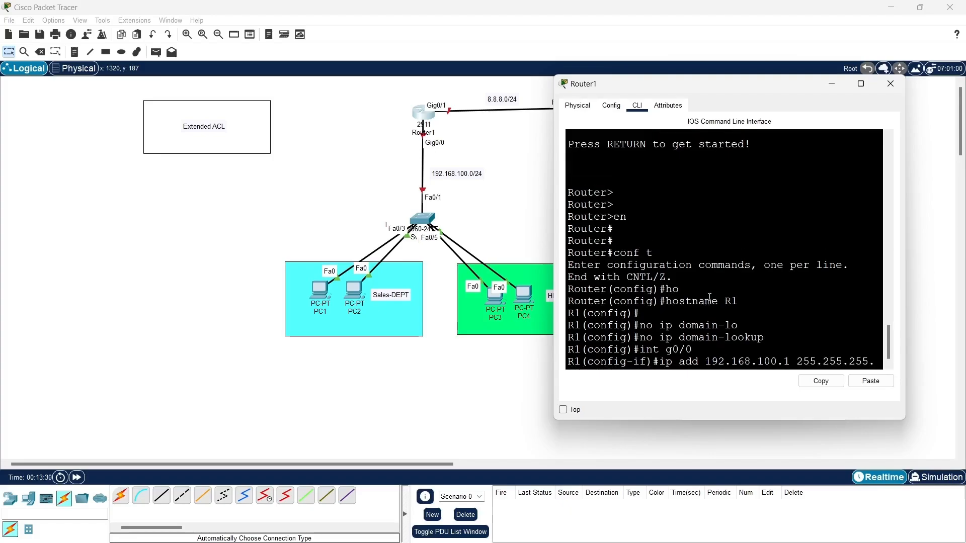
{"action": "type", "text": "0"}
{"action": "key", "text": "Return"}
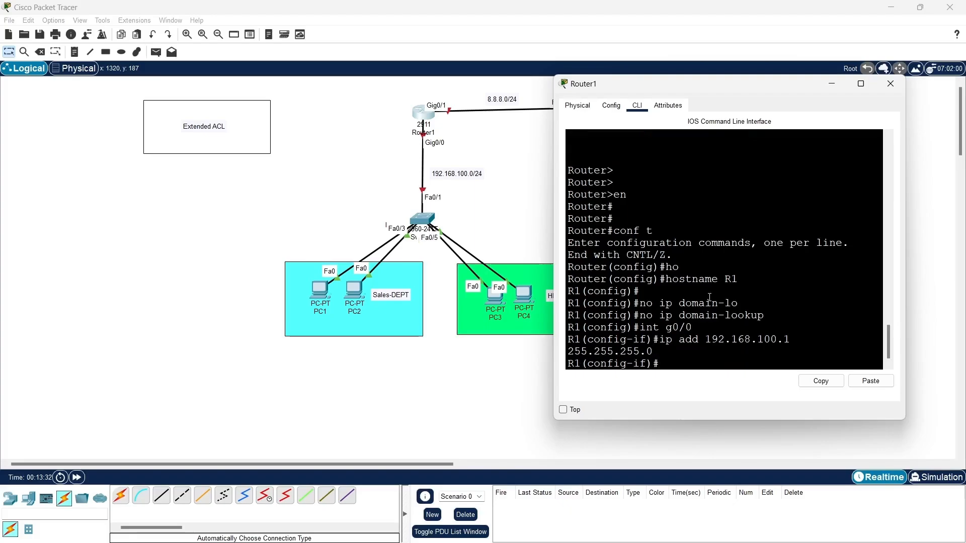
Enable interface g0/0 with no shutdown and return to global configuration mode
{"action": "type", "text": "no sh"}
{"action": "key", "text": "Tab"}
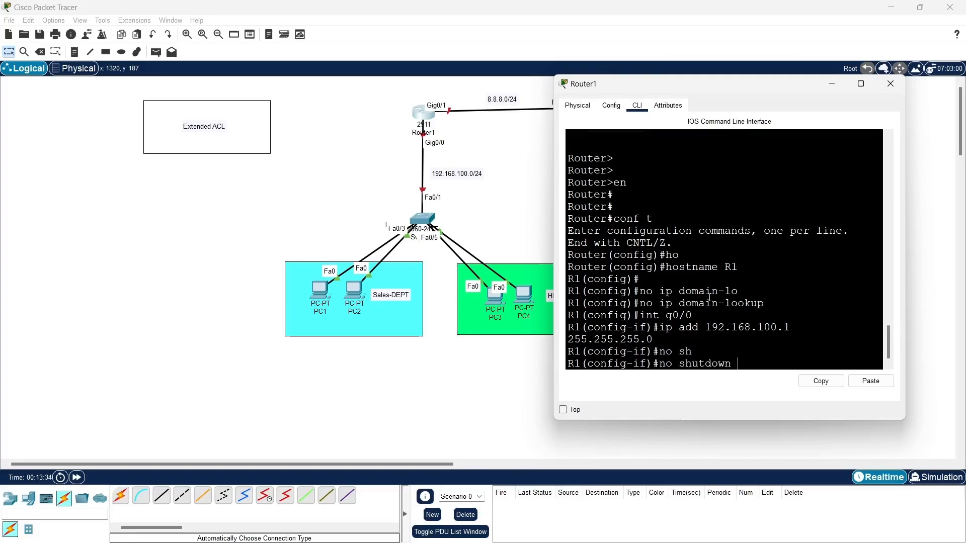
{"action": "key", "text": "Return"}
{"action": "key", "text": "Return"}
{"action": "key", "text": "Return"}
{"action": "type", "text": "exit"}
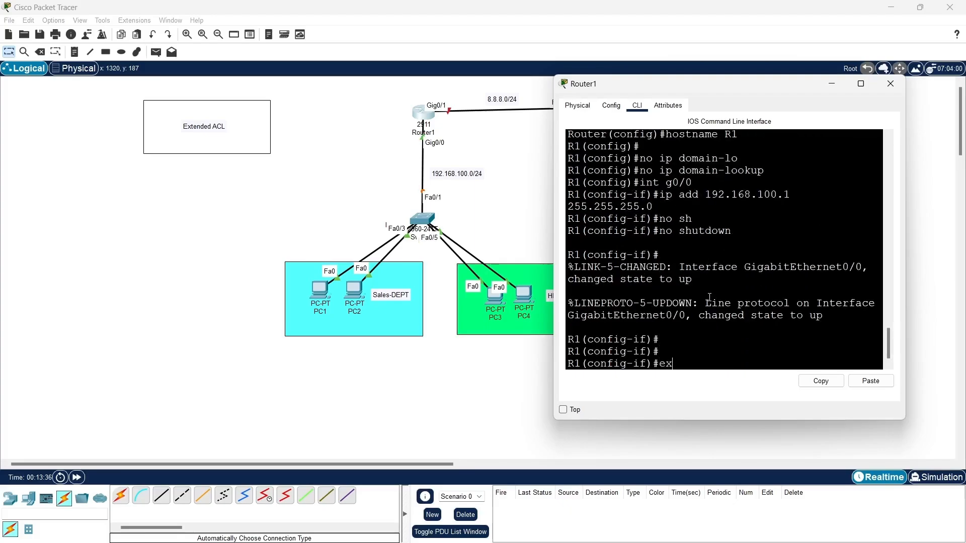
{"action": "key", "text": "Return"}
{"action": "key", "text": "Return"}
{"action": "key", "text": "Return"}
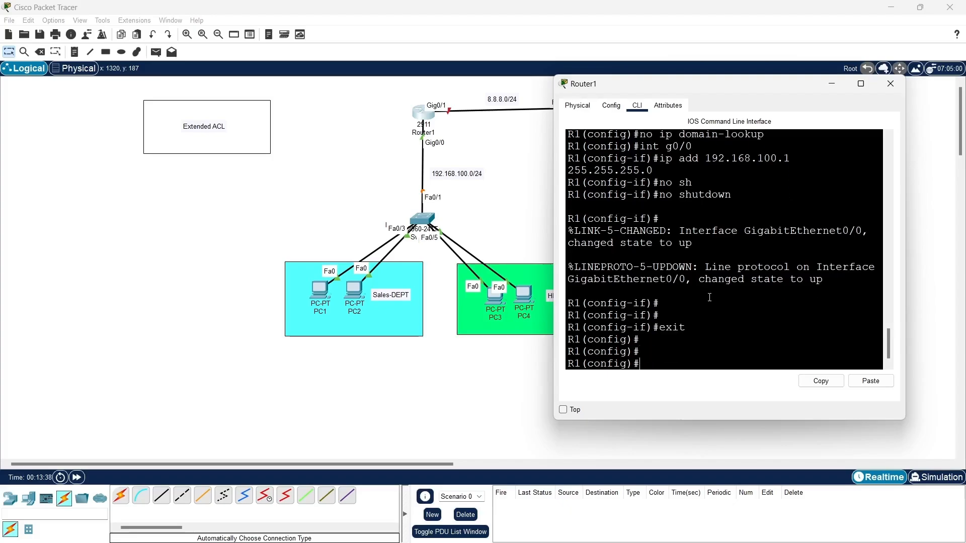
Assign IP address 8.8.8.1 with mask 255.255.255.0 to R1's interface g0/1
{"action": "type", "text": "int g0/1"}
{"action": "key", "text": "Return"}
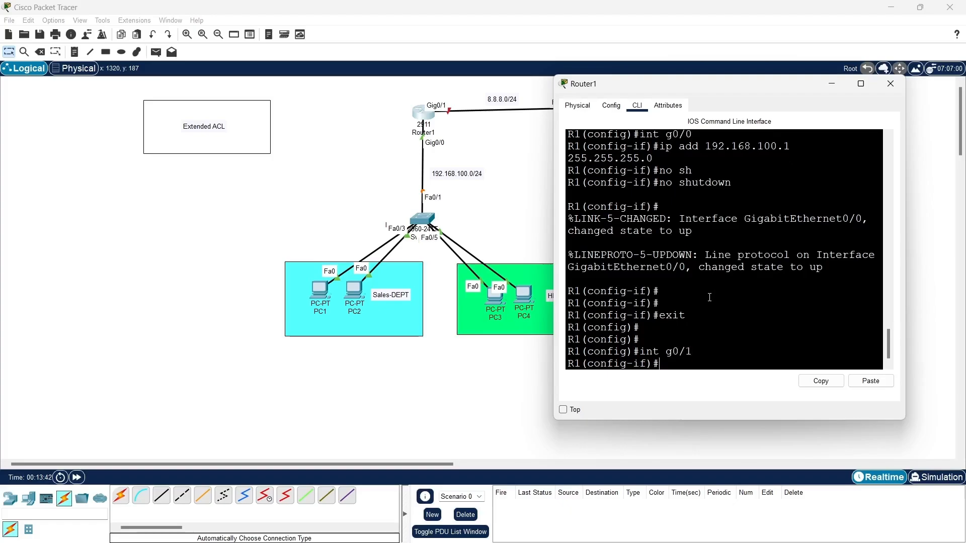
{"action": "type", "text": "ip add 8.8.8"}
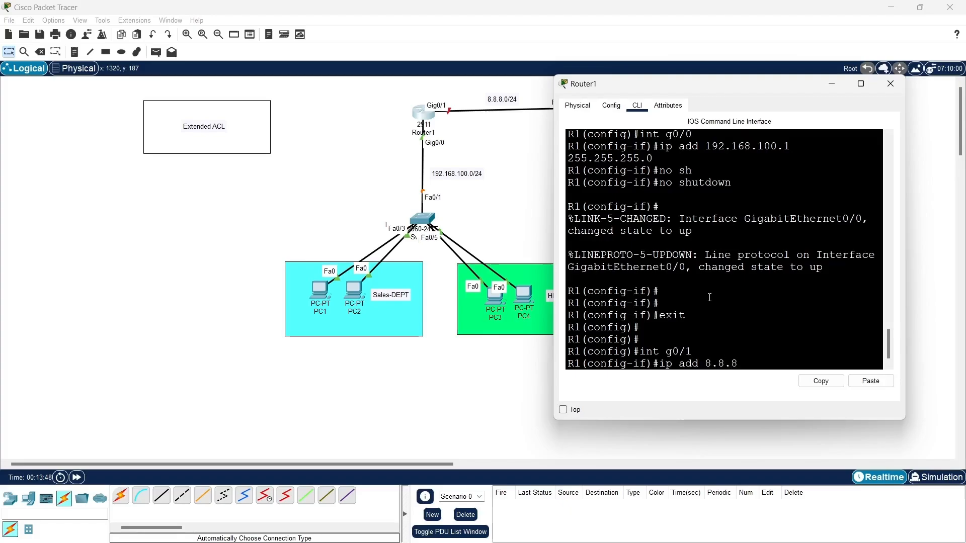
{"action": "type", "text": ".1 255.255.255.0"}
{"action": "key", "text": "Return"}
Enable interface g0/1 with no shutdown
{"action": "type", "text": "no sh"}
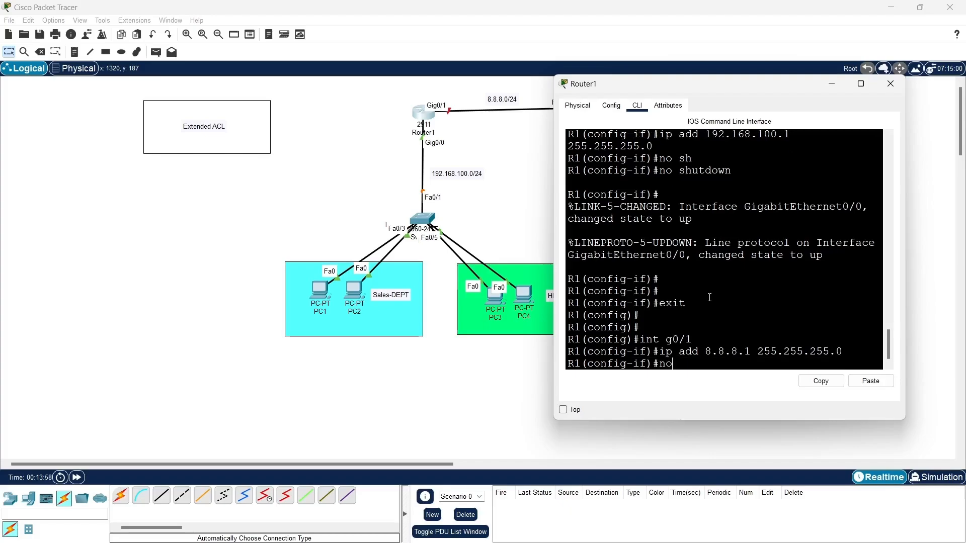
{"action": "key", "text": "Tab"}
{"action": "key", "text": "Return"}
{"action": "key", "text": "Return"}
{"action": "key", "text": "Return"}
{"action": "key", "text": "Return"}
{"action": "key", "text": "Return"}
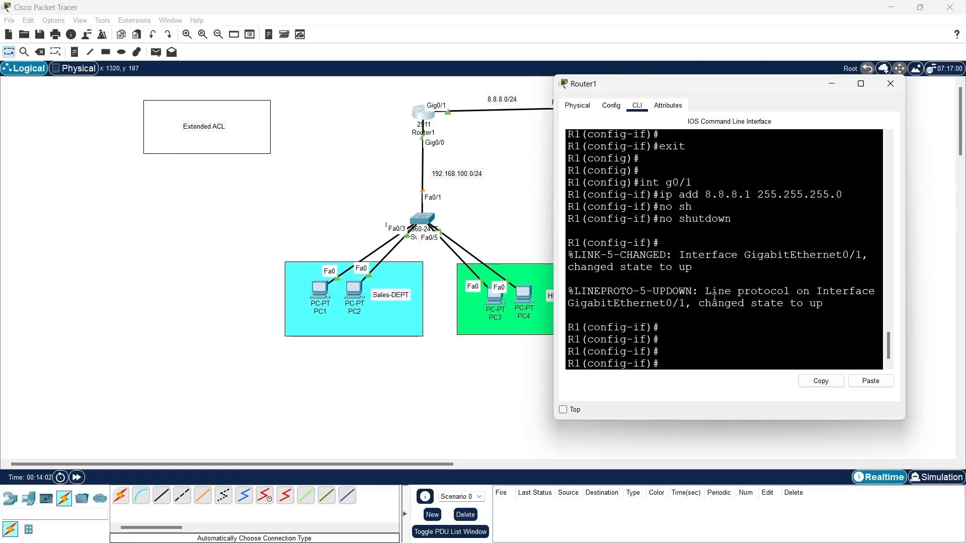
Save R1's running configuration with do wr and leave interface configuration mode
{"action": "type", "text": "do wr"}
{"action": "key", "text": "Return"}
{"action": "key", "text": "Return"}
{"action": "key", "text": "Return"}
{"action": "type", "text": "ex"}
{"action": "key", "text": "Return"}
{"action": "key", "text": "Return"}
{"action": "key", "text": "Return"}
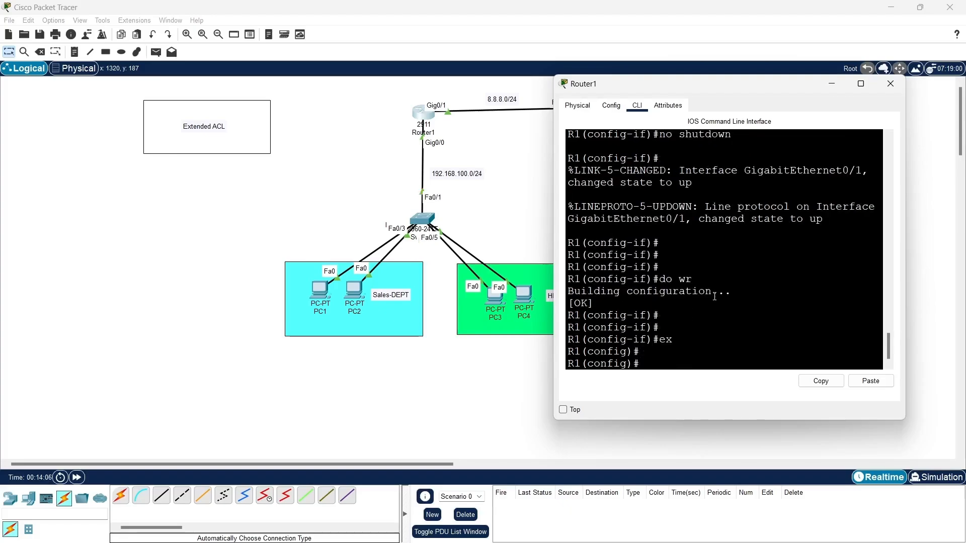
Display R1's brief IP interface summary and check the g0/0 and g0/1 entries in the widened window
{"action": "type", "text": "do sh i"}
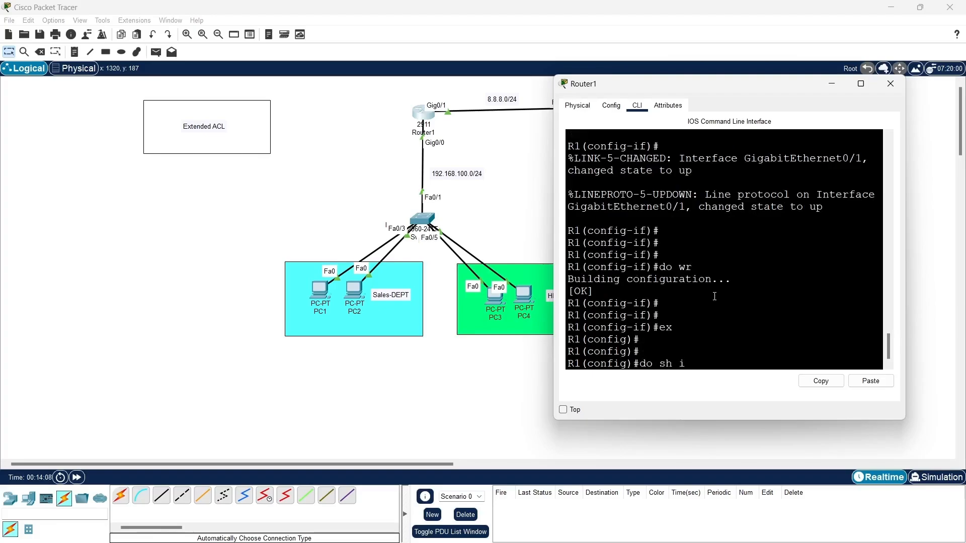
{"action": "type", "text": "p int bri"}
{"action": "key", "text": "Return"}
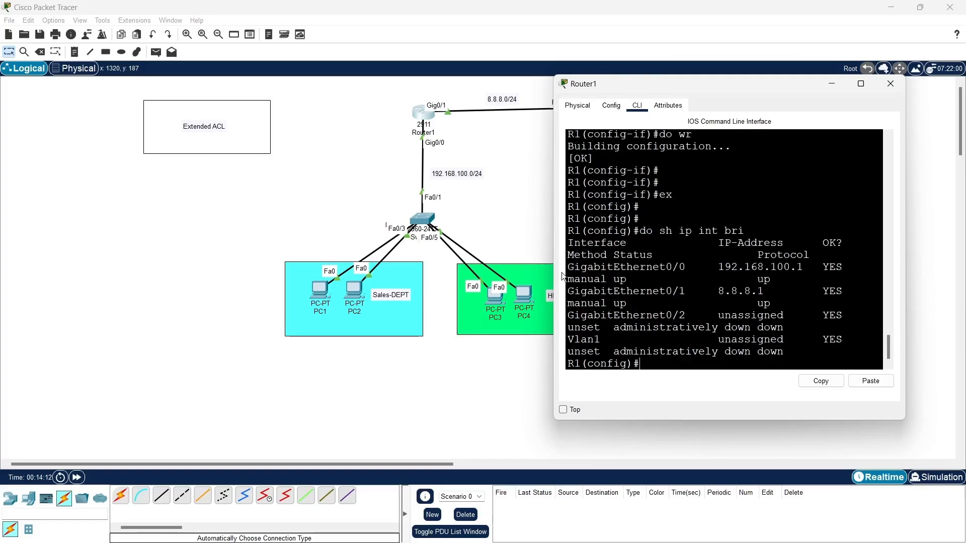
{"action": "left_click_drag", "start_coordinate": [554, 260], "coordinate": [365, 260]}
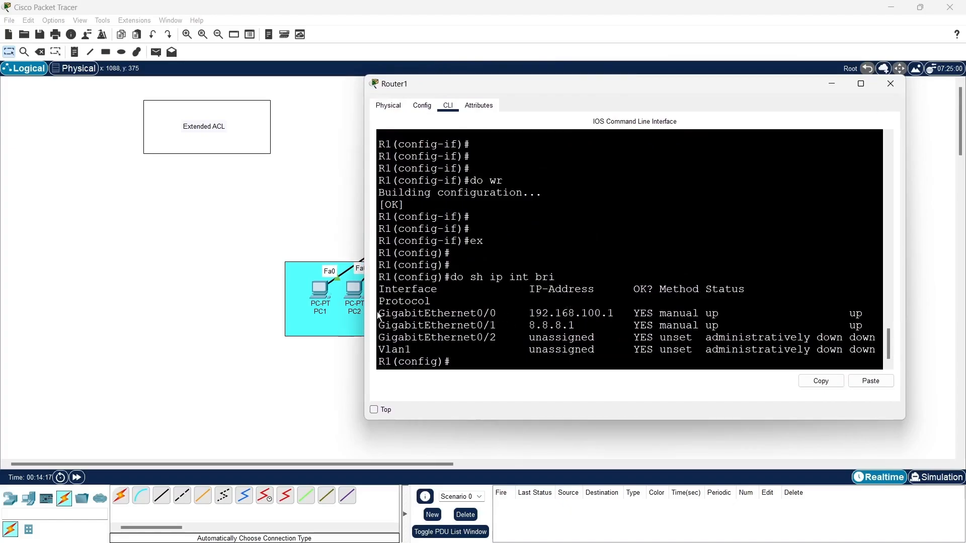
{"action": "left_click_drag", "start_coordinate": [379, 313], "coordinate": [636, 314]}
{"action": "left_click_drag", "start_coordinate": [380, 326], "coordinate": [588, 326]}
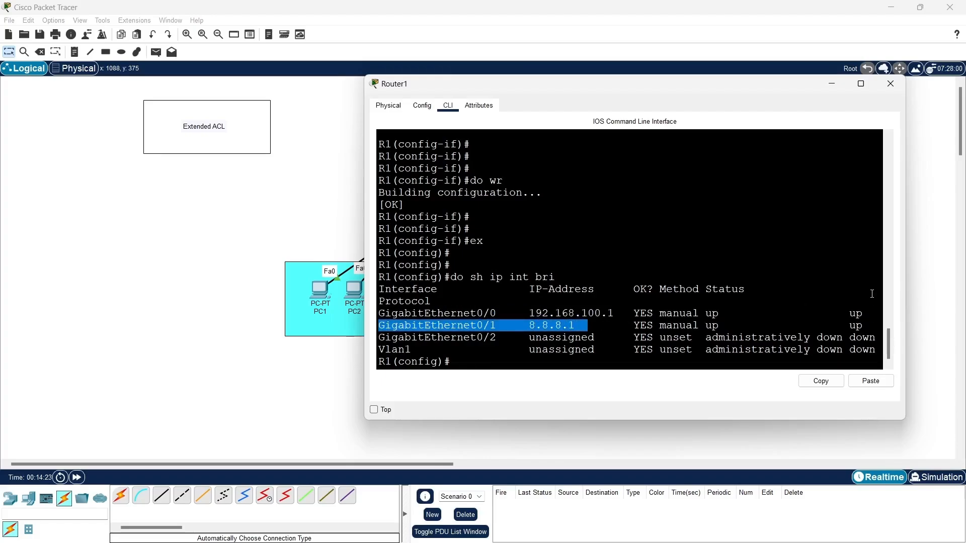
Minimize the router window and ping the gateway 192.168.100.1 from PC1's command prompt
{"action": "left_click", "coordinate": [832, 84]}
{"action": "left_click", "coordinate": [322, 288]}
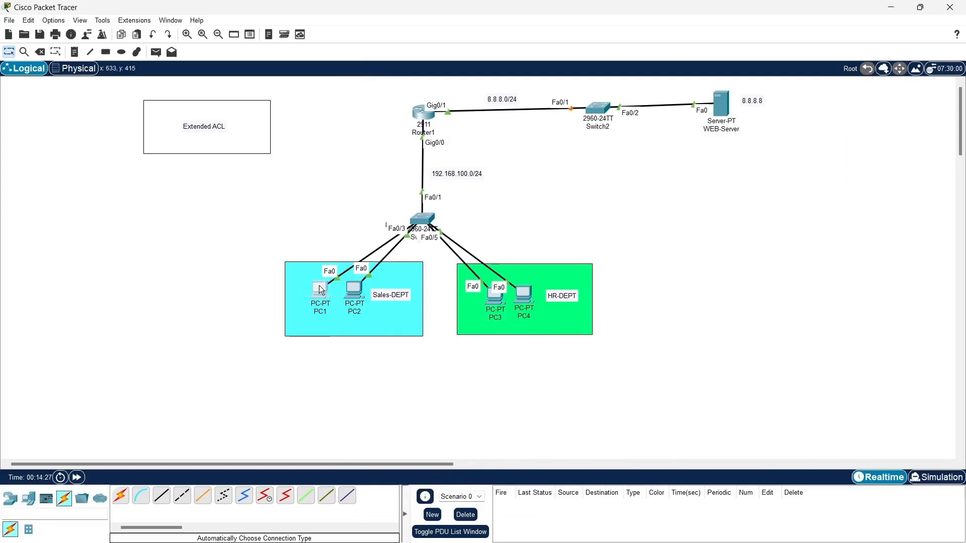
{"action": "left_click_drag", "start_coordinate": [544, 95], "coordinate": [790, 86]}
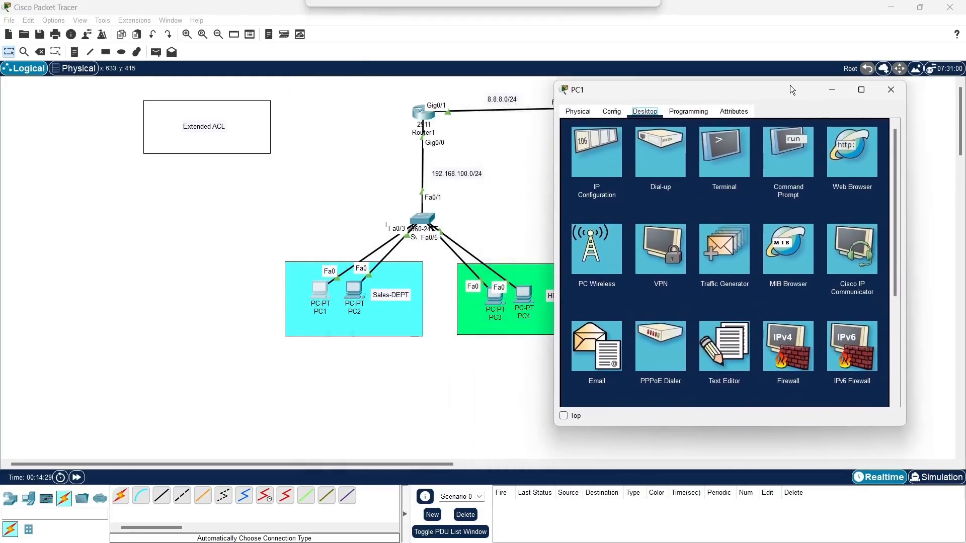
{"action": "left_click", "coordinate": [789, 149]}
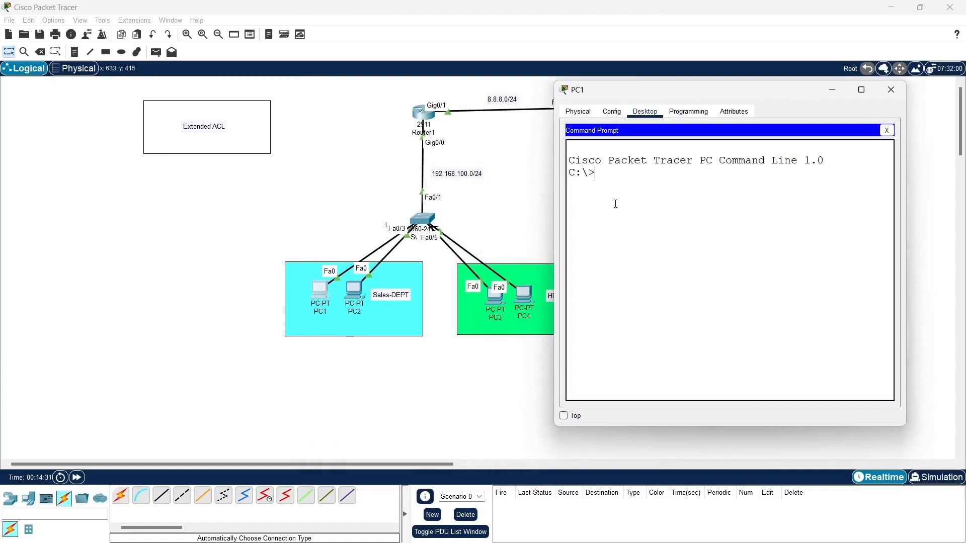
{"action": "type", "text": "ping 192.168.100.1"}
{"action": "key", "text": "Return"}
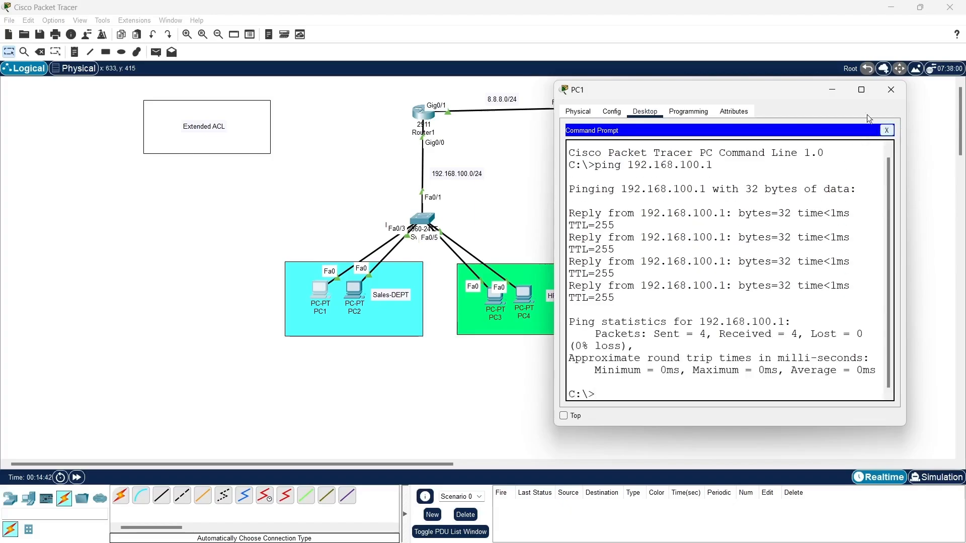
Close PC1's window, ping the gateway 192.168.100.1 from PC4's command prompt, and close PC4's window
{"action": "left_click", "coordinate": [891, 89]}
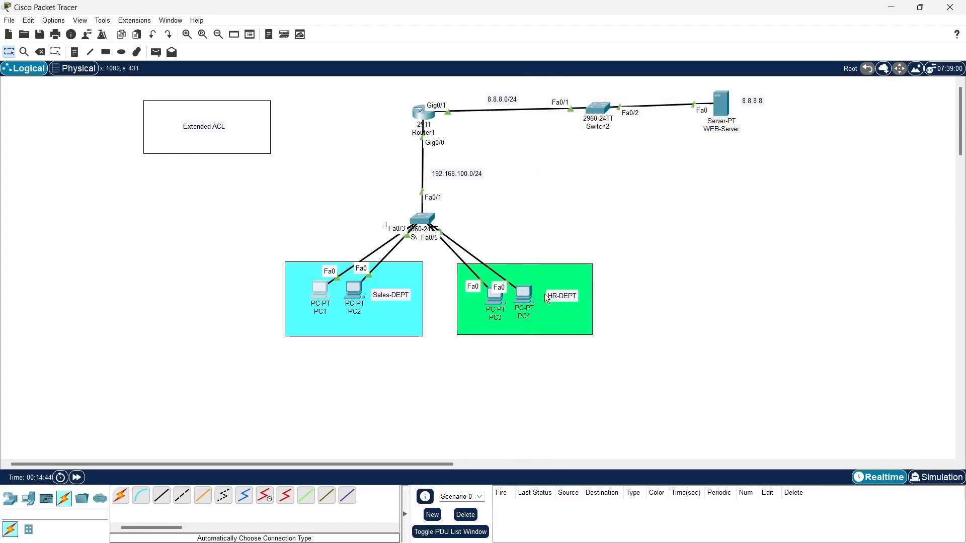
{"action": "left_click", "coordinate": [525, 297]}
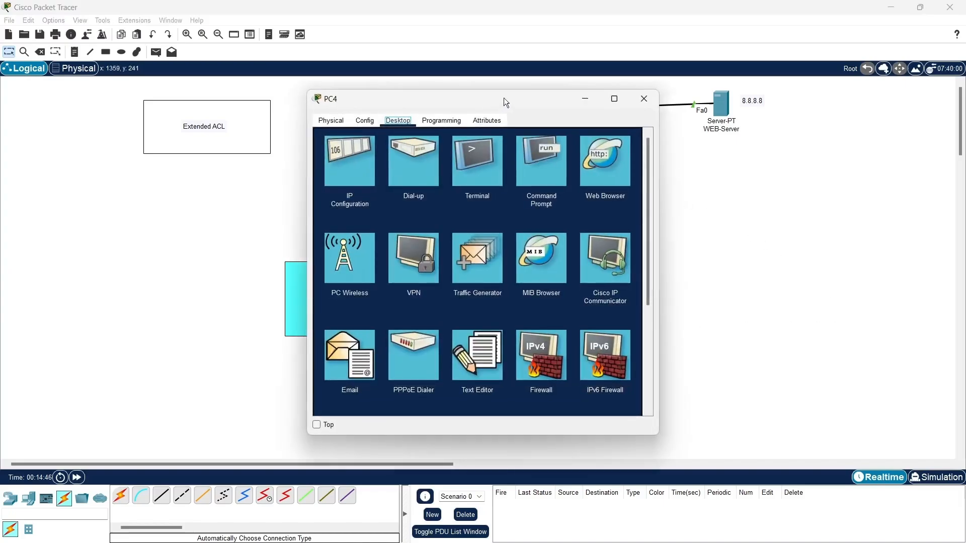
{"action": "left_click_drag", "start_coordinate": [546, 100], "coordinate": [788, 93]}
{"action": "left_click", "coordinate": [787, 146]}
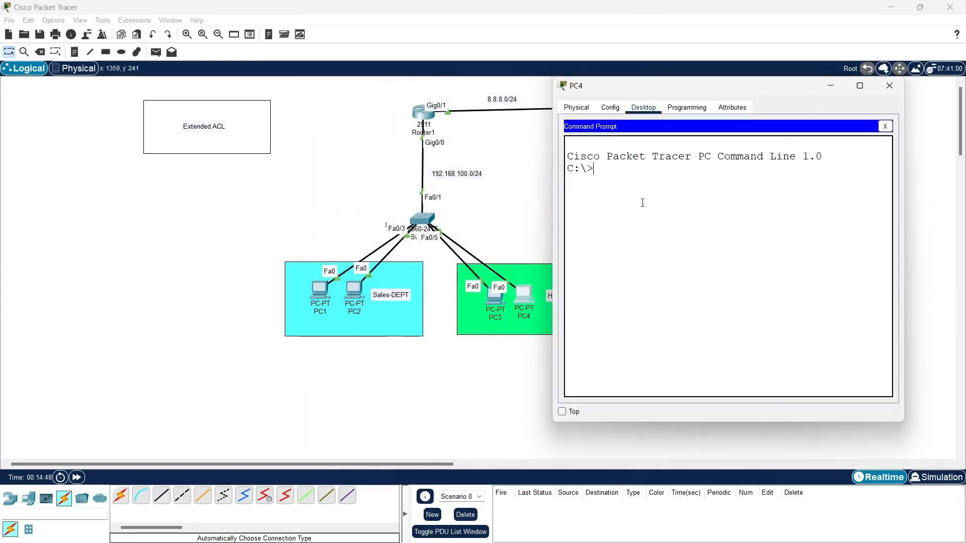
{"action": "type", "text": "ping 192.168.100.1"}
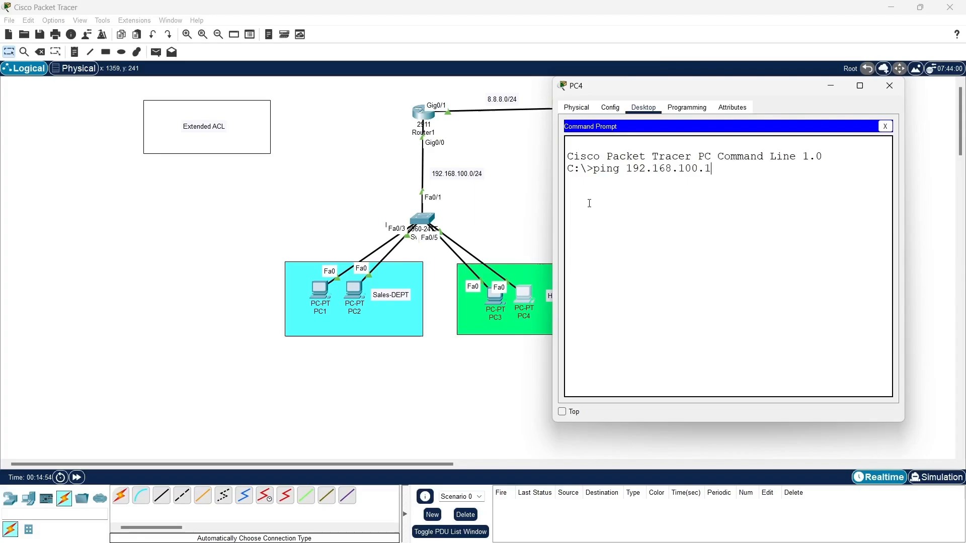
{"action": "key", "text": "Return"}
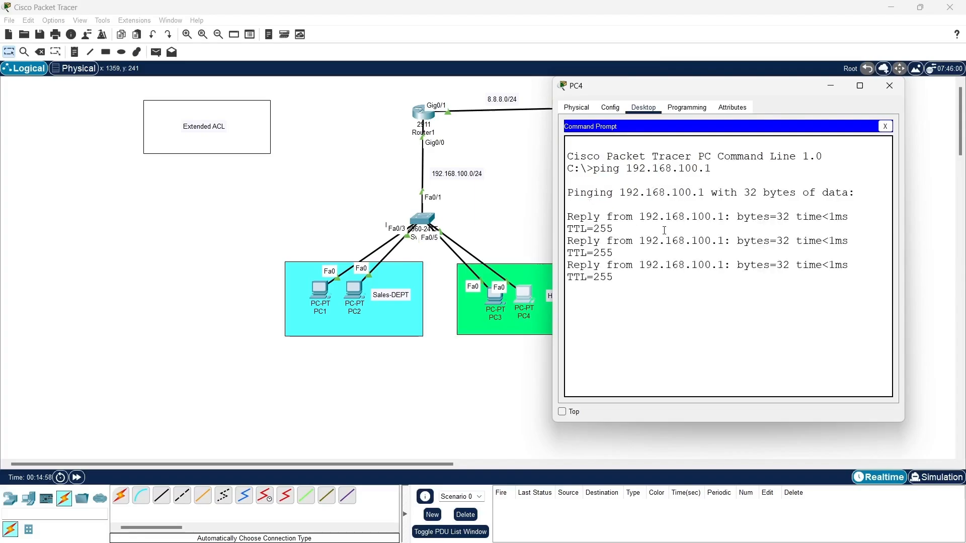
{"action": "left_click", "coordinate": [886, 126]}
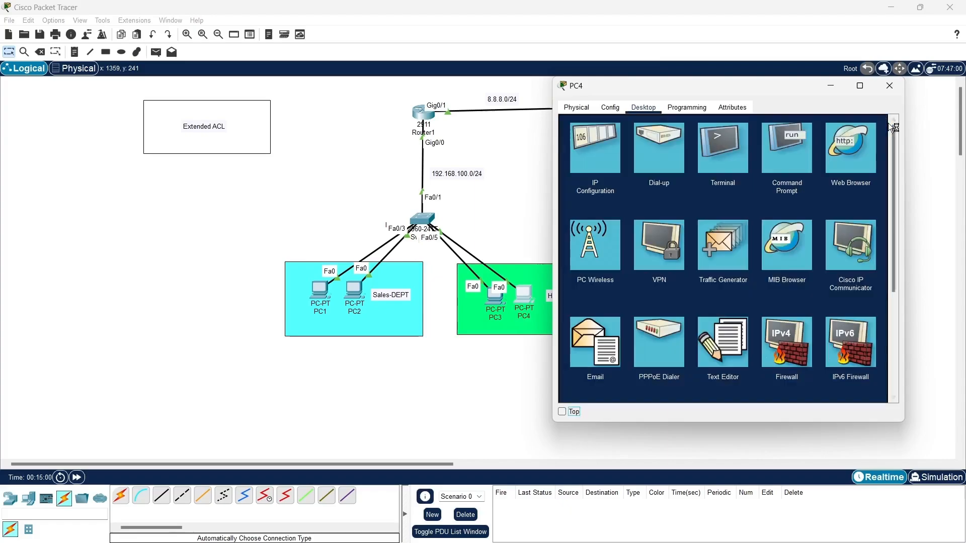
{"action": "left_click", "coordinate": [889, 87]}
Ping the gateway 8.8.8.1 from the WEB-Server's command prompt and close the server window
{"action": "left_click", "coordinate": [725, 104]}
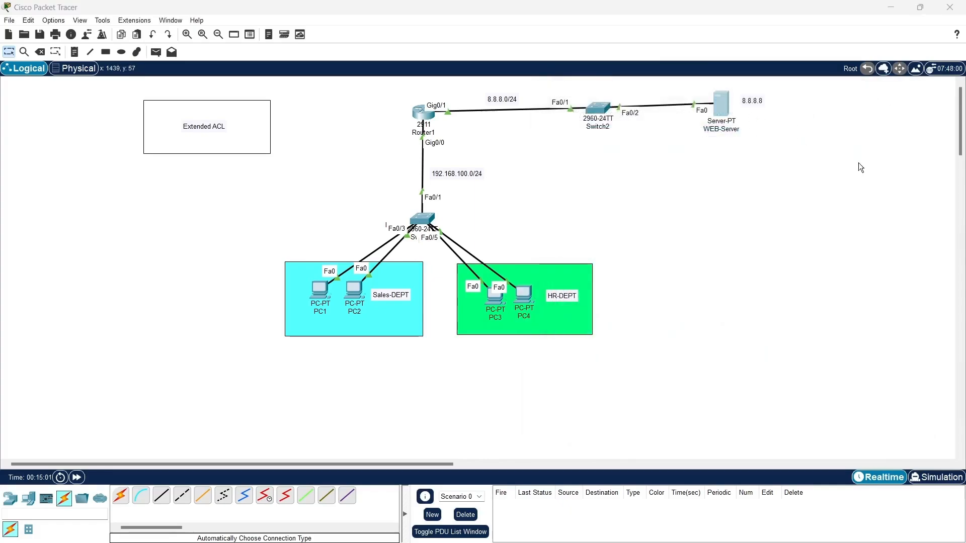
{"action": "left_click_drag", "start_coordinate": [581, 103], "coordinate": [804, 98]}
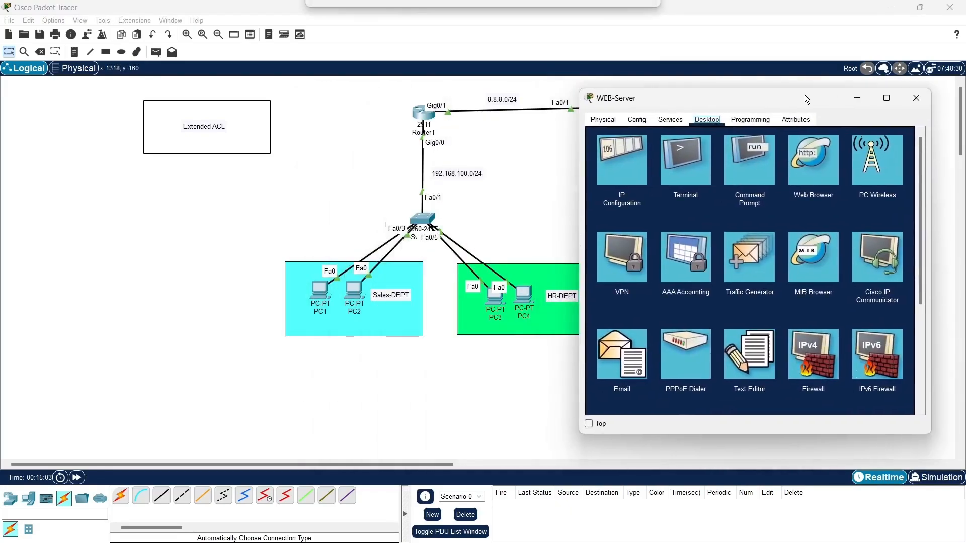
{"action": "left_click", "coordinate": [741, 151]}
{"action": "type", "text": "pi"}
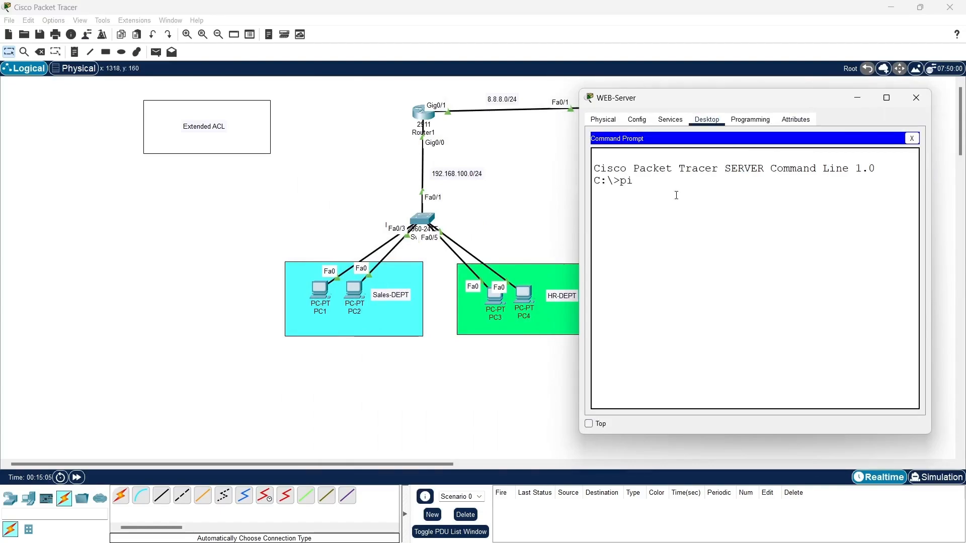
{"action": "type", "text": "ng 8.8.8.1"}
{"action": "key", "text": "Return"}
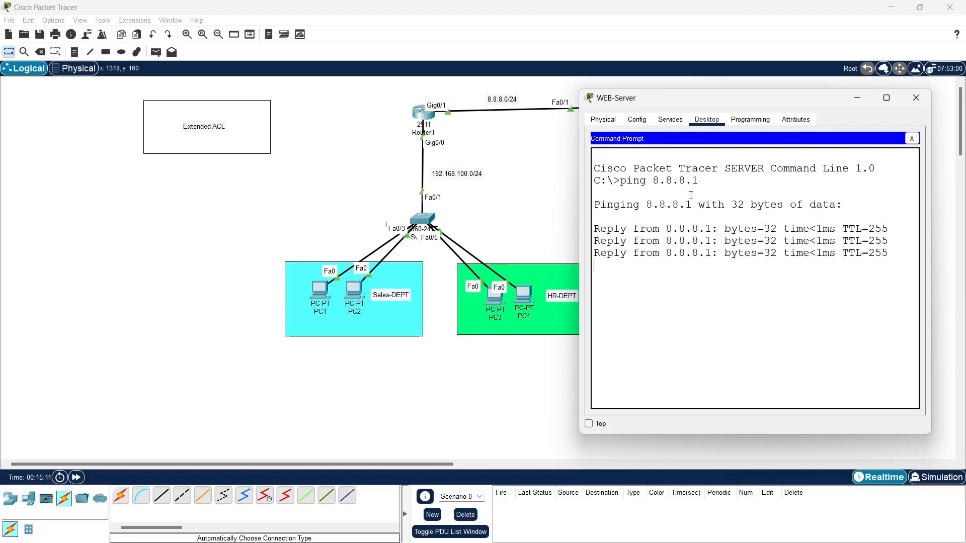
{"action": "left_click", "coordinate": [912, 138]}
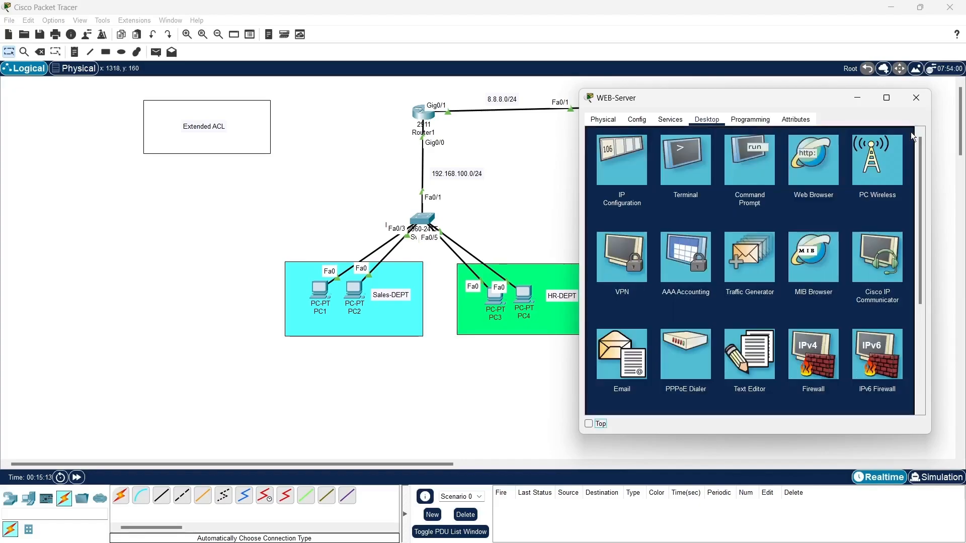
{"action": "left_click", "coordinate": [914, 98]}
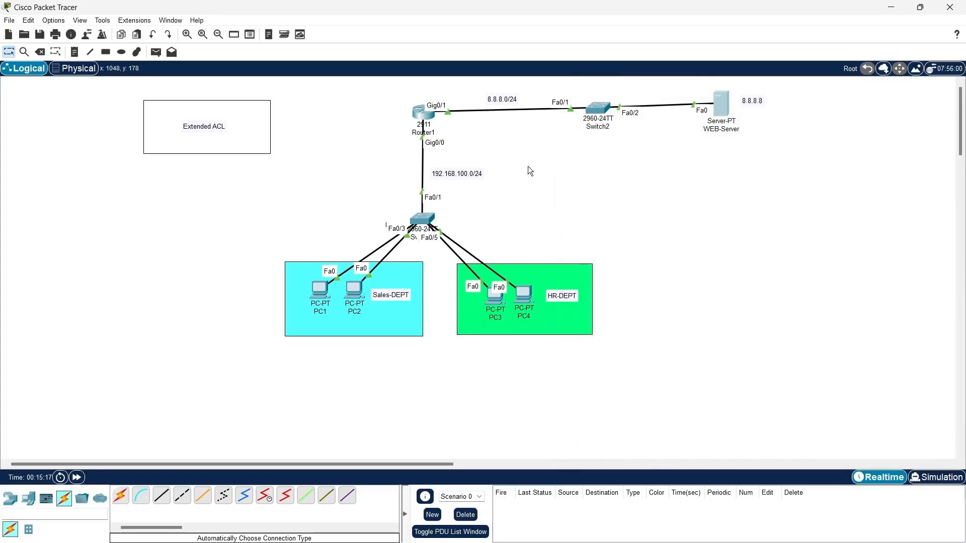
Reopen Router1's CLI, start an access-list command in global configuration and query its available number ranges with ?
{"action": "left_click", "coordinate": [422, 111]}
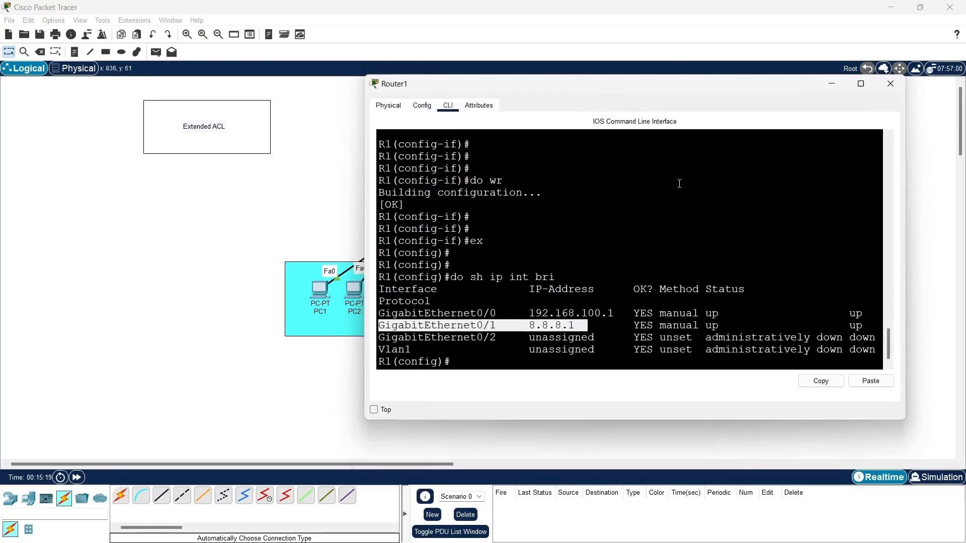
{"action": "left_click_drag", "start_coordinate": [695, 95], "coordinate": [741, 82]}
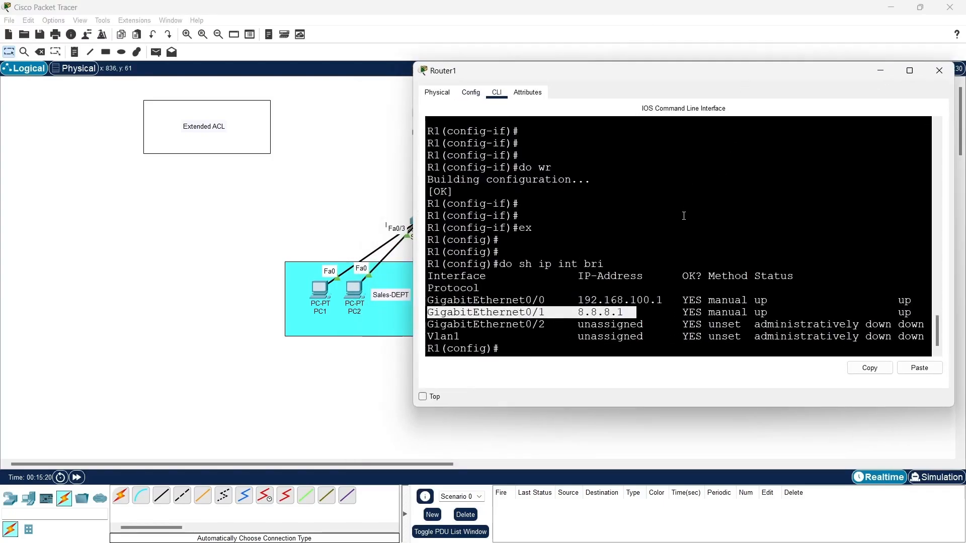
{"action": "left_click", "coordinate": [552, 347]}
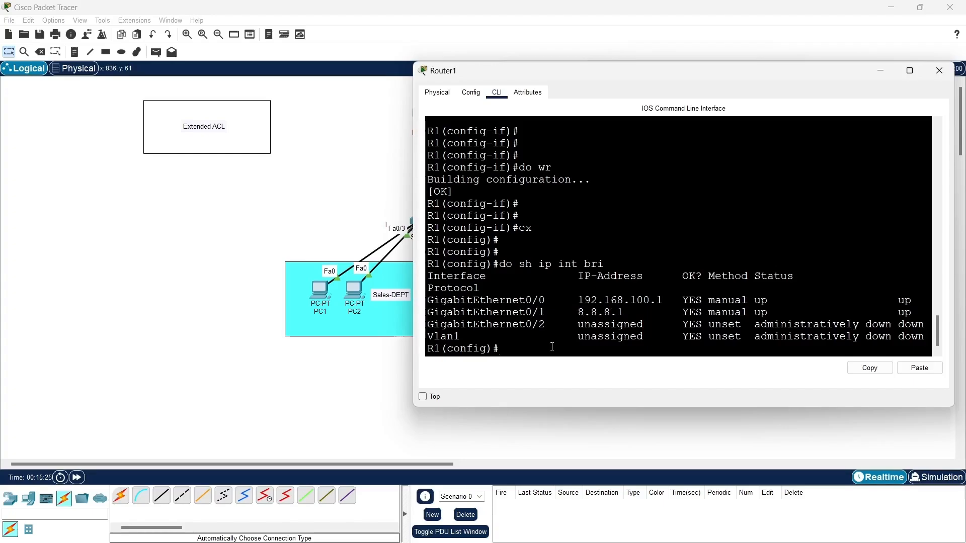
{"action": "type", "text": "ac"}
{"action": "key", "text": "Tab"}
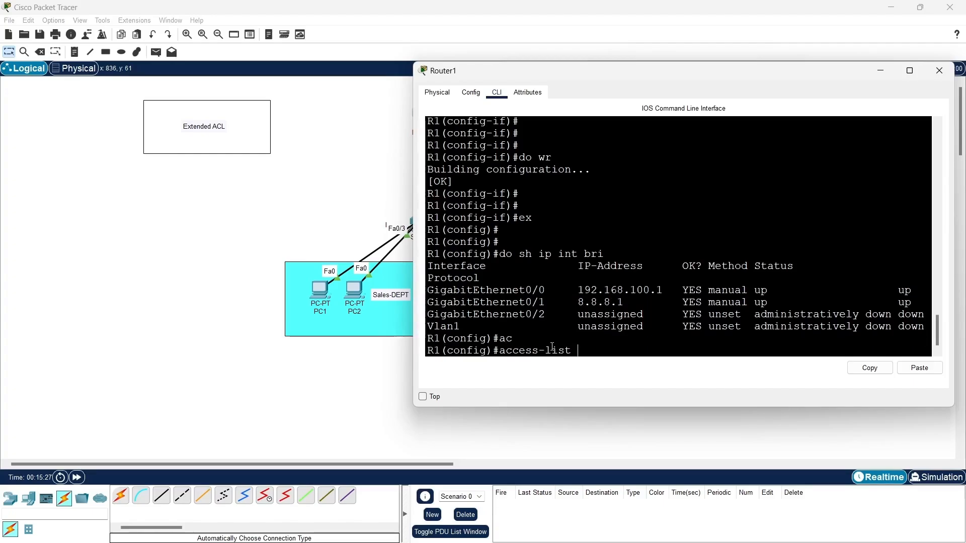
{"action": "type", "text": "?"}
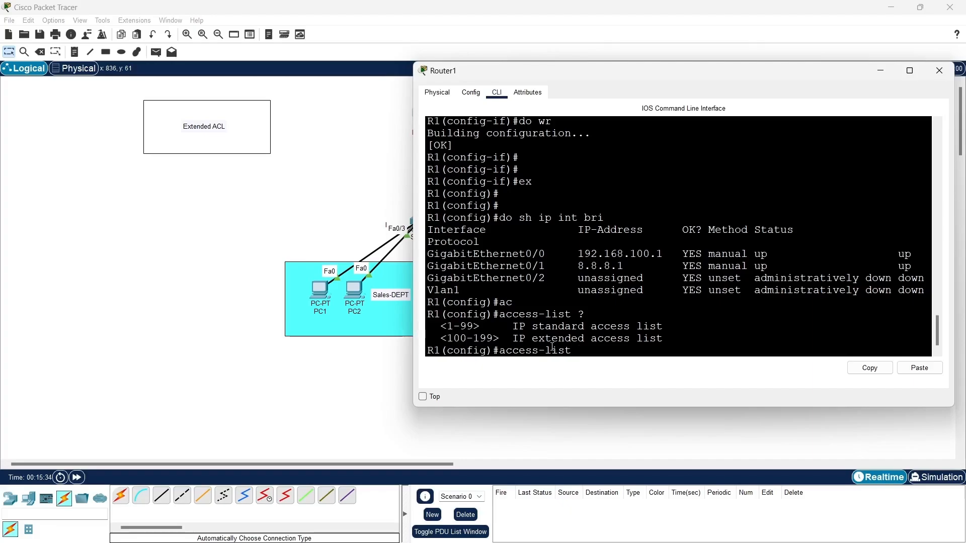
Add an access-list 150 entry permitting ip from 192.168.100.10 255.255.255.0 to 8.8.8.8 255.255.255.0
{"action": "type", "text": "150"}
{"action": "type", "text": "p"}
{"action": "key", "text": "Tab"}
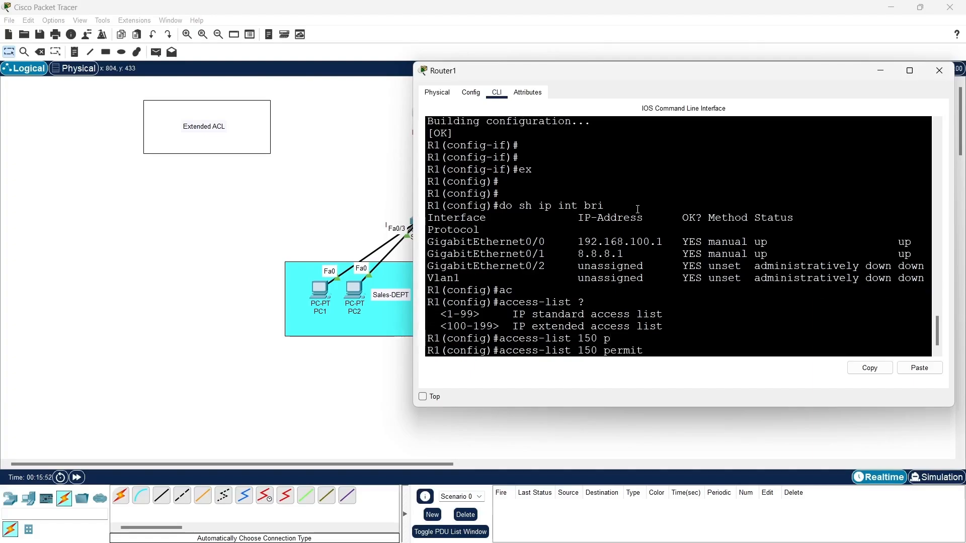
{"action": "type", "text": "ip 192.168"}
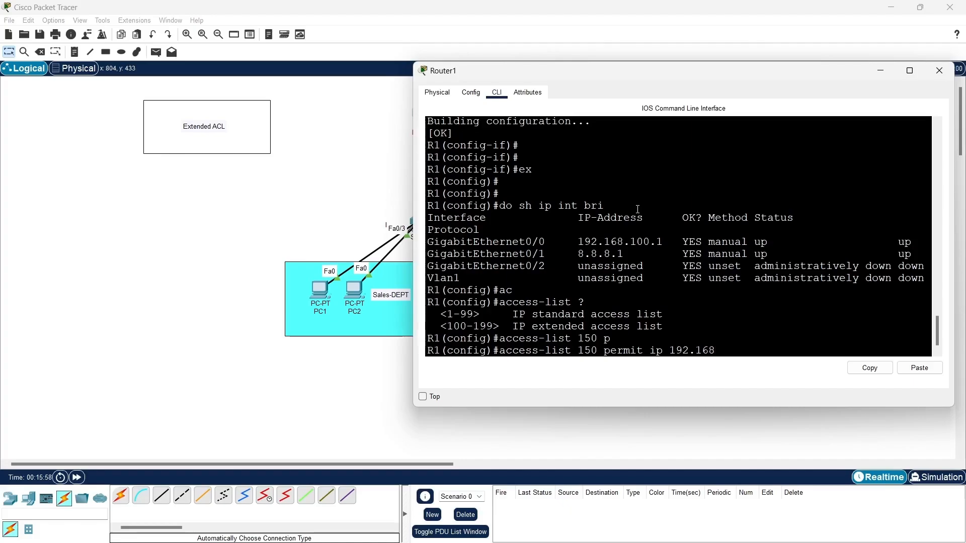
{"action": "type", "text": ".100.10"}
{"action": "type", "text": "255.2"}
{"action": "type", "text": "55.255"}
{"action": "type", "text": ".255.0"}
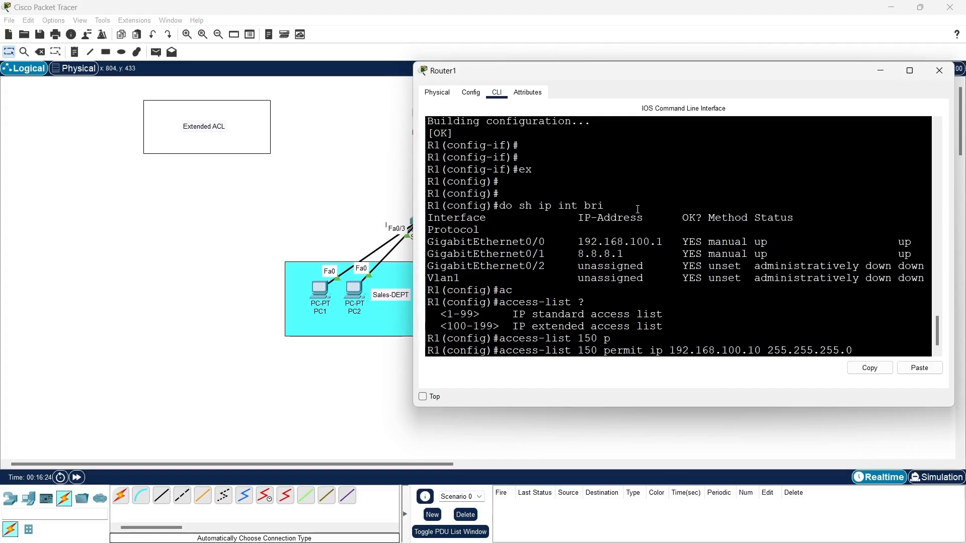
{"action": "type", "text": "8.8.8.8 255"}
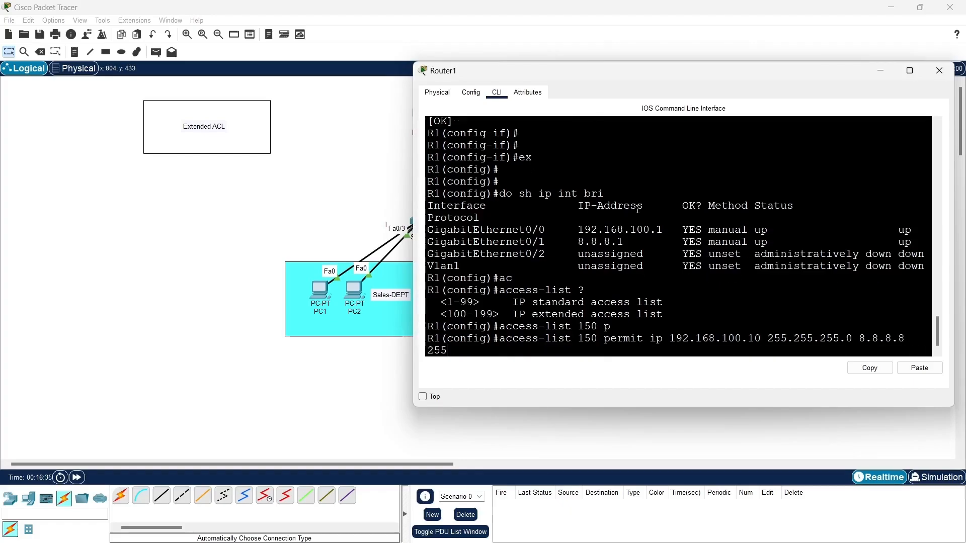
{"action": "type", "text": ".255.255.0"}
{"action": "key", "text": "Return"}
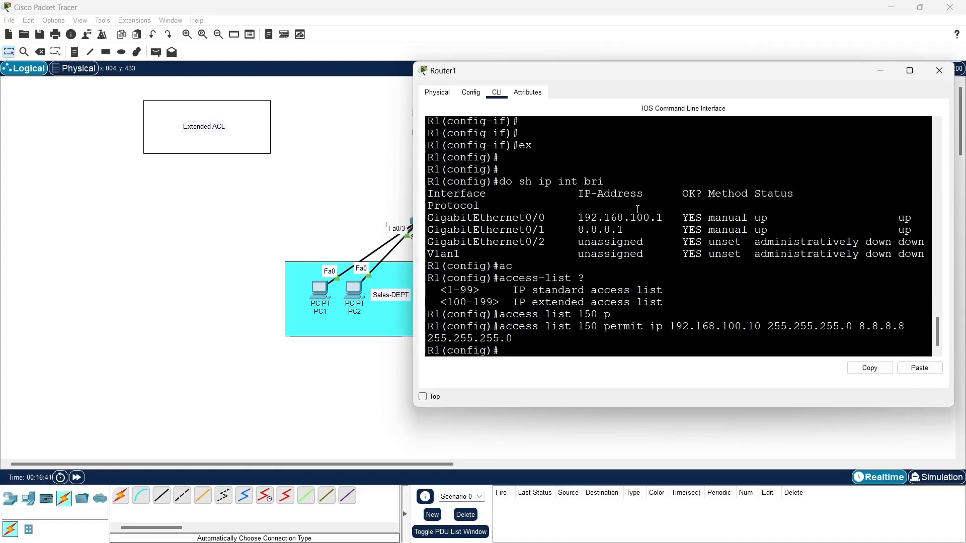
Recall the last access-list 150 entry and add it again with source address 192.168.100.20
{"action": "key", "text": "Up"}
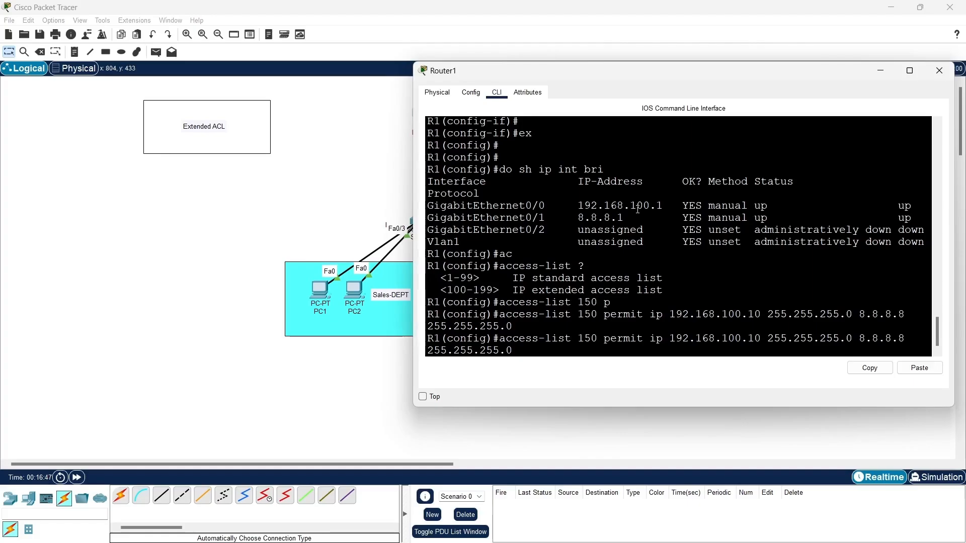
{"action": "key", "text": "Left"}
{"action": "key", "text": "Left"}
{"action": "key", "text": "Left"}
{"action": "key", "text": "Left"}
{"action": "key", "text": "Left"}
{"action": "key", "text": "Left"}
{"action": "key", "text": "Left"}
{"action": "key", "text": "Left"}
{"action": "key", "text": "Left"}
{"action": "key", "text": "Left"}
{"action": "key", "text": "Left"}
{"action": "key", "text": "Left"}
{"action": "key", "text": "Left"}
{"action": "key", "text": "Left"}
{"action": "key", "text": "BackSpace"}
{"action": "type", "text": "2"}
{"action": "key", "text": "Return"}
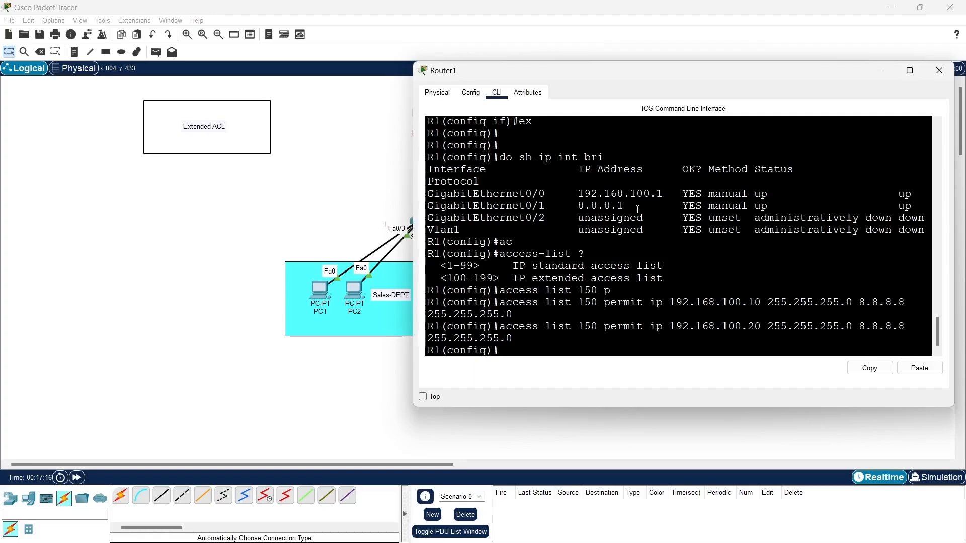
Apply access list 150 to inbound packets on interface g0/0 with ip access-group, checking the direction options
{"action": "type", "text": "int g0/0"}
{"action": "key", "text": "Return"}
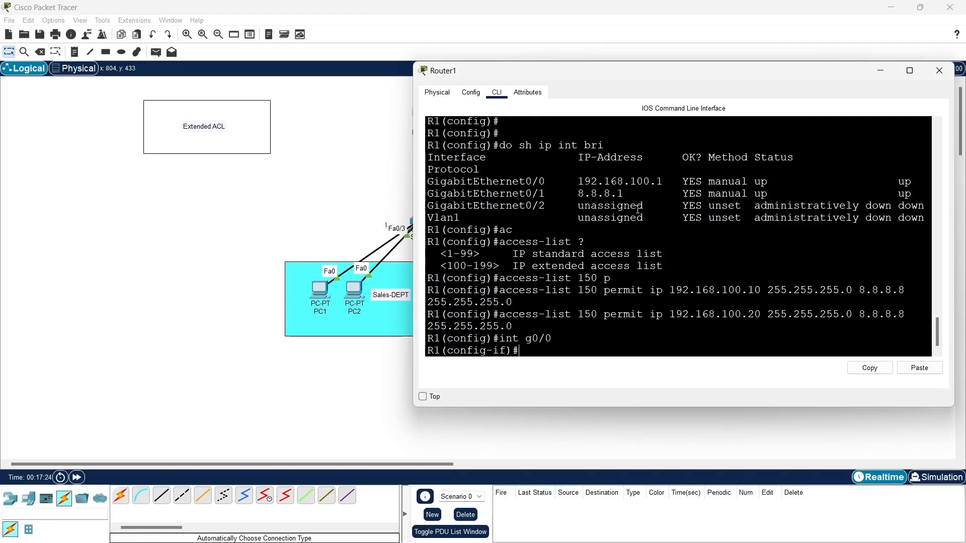
{"action": "type", "text": "ip ac"}
{"action": "key", "text": "Tab"}
{"action": "type", "text": "150"}
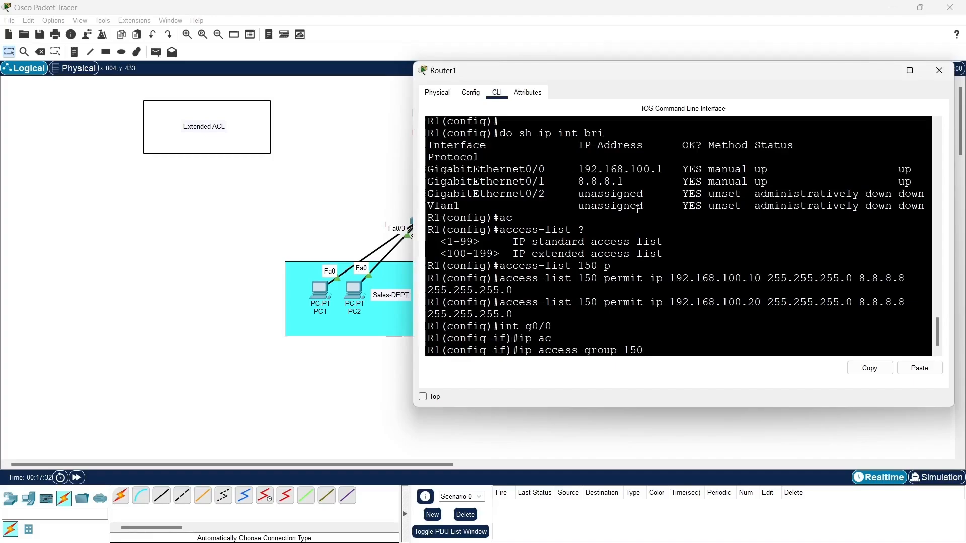
{"action": "type", "text": "?"}
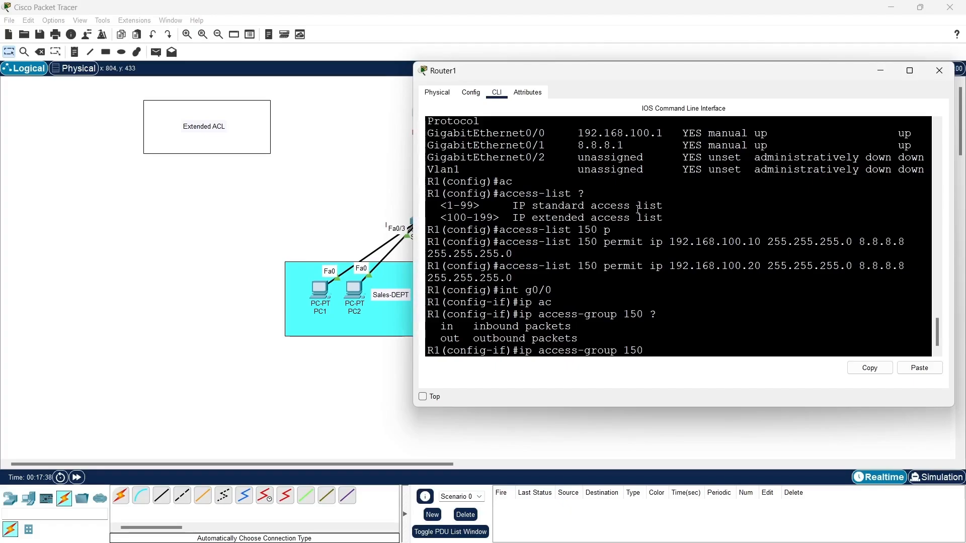
{"action": "type", "text": "in"}
{"action": "key", "text": "Return"}
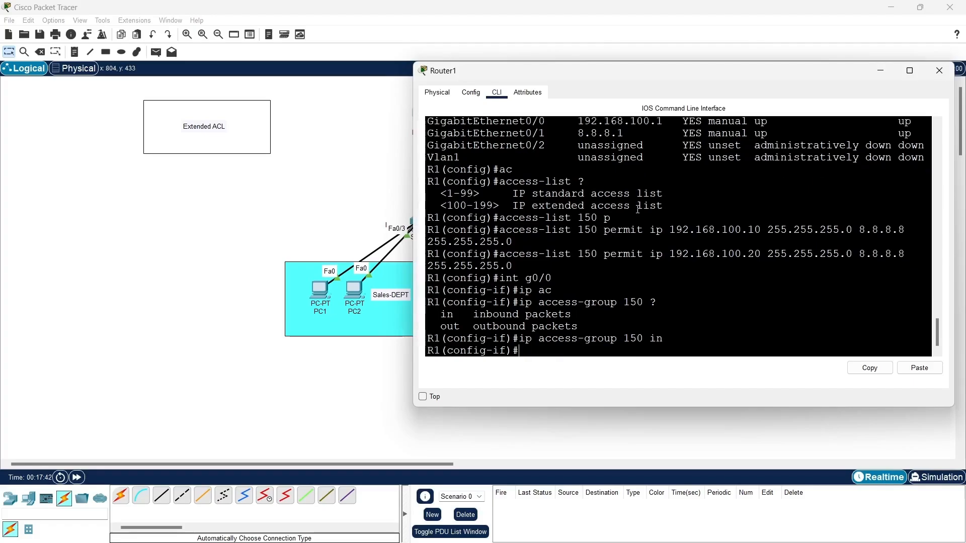
Leave interface configuration mode and save R1's running configuration with do wr
{"action": "type", "text": "ex"}
{"action": "key", "text": "Return"}
{"action": "key", "text": "Return"}
{"action": "key", "text": "Return"}
{"action": "type", "text": "do wr"}
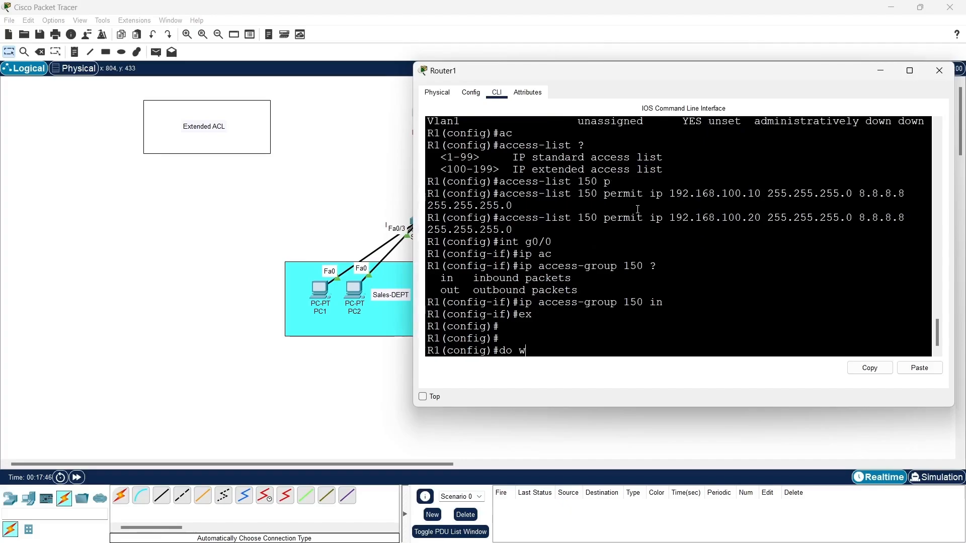
{"action": "key", "text": "Return"}
{"action": "key", "text": "Return"}
{"action": "key", "text": "Return"}
{"action": "key", "text": "Return"}
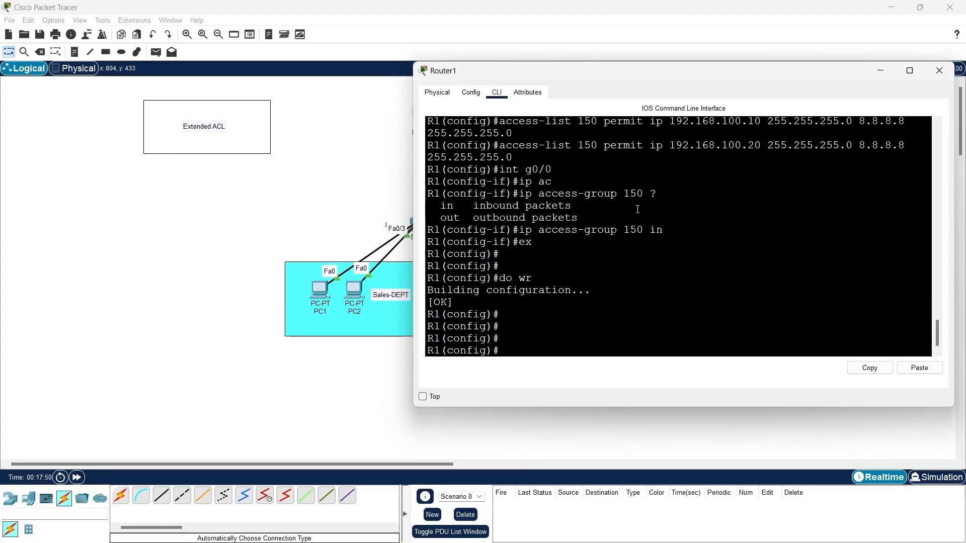
Return to privileged EXEC mode with end and display the configured entries with show access-lists
{"action": "type", "text": "end"}
{"action": "key", "text": "Return"}
{"action": "key", "text": "Return"}
{"action": "key", "text": "Return"}
{"action": "type", "text": "sh"}
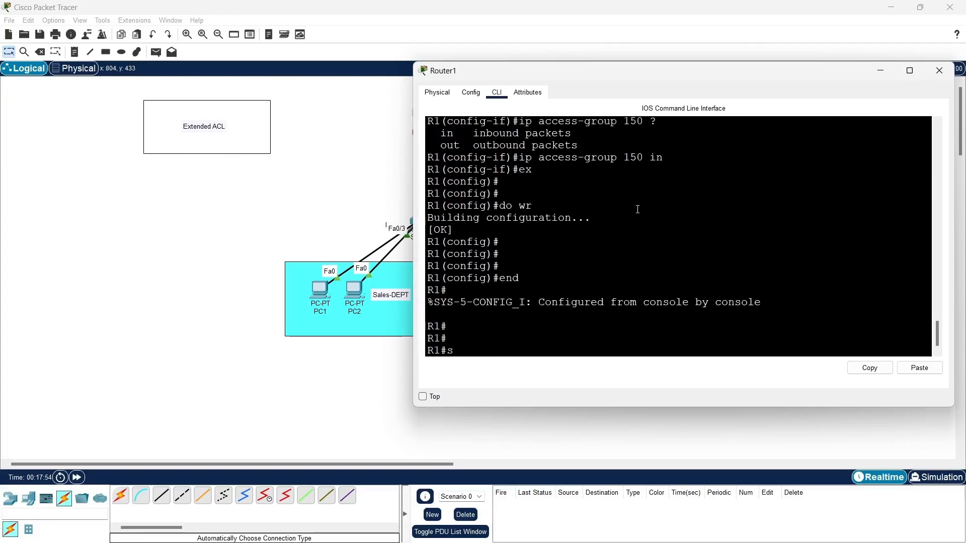
{"action": "key", "text": "Tab"}
{"action": "type", "text": "ac"}
{"action": "key", "text": "Tab"}
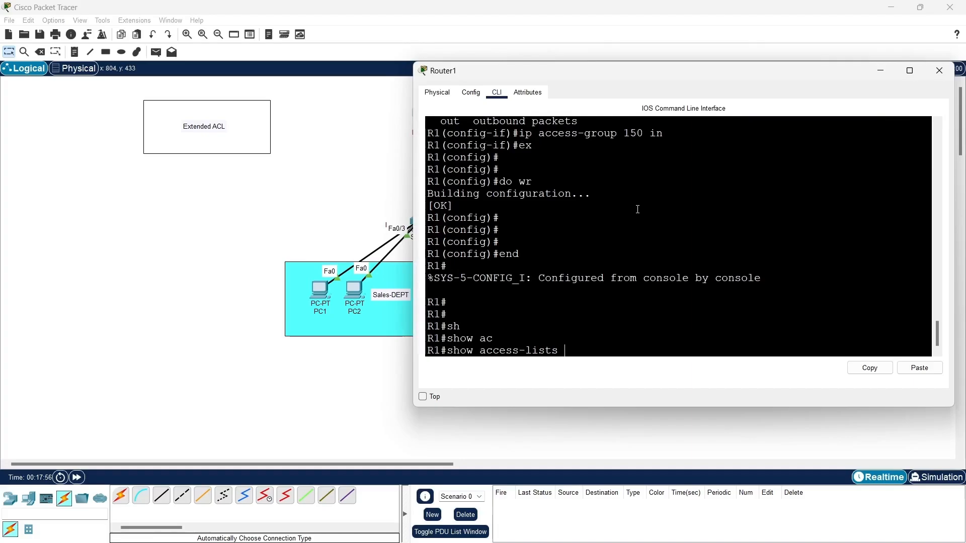
{"action": "key", "text": "Return"}
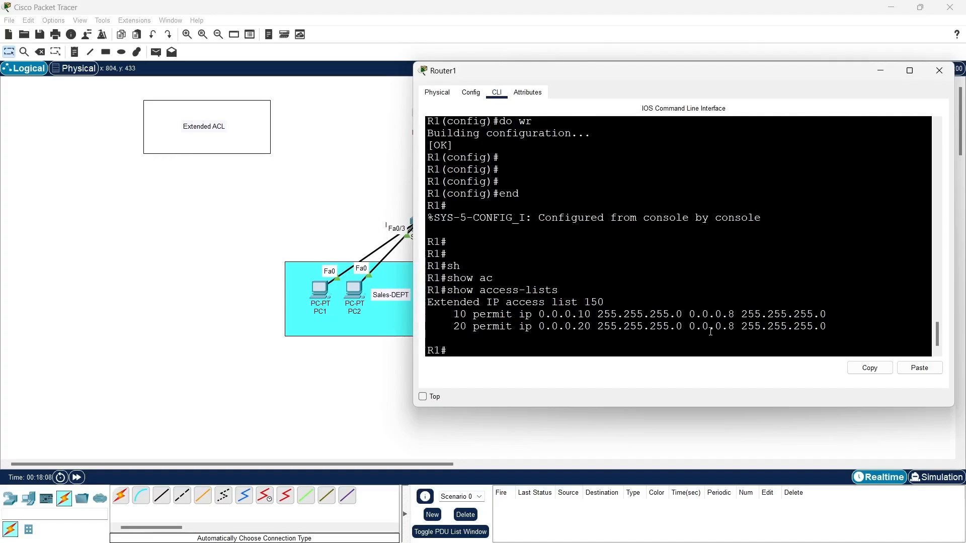
Minimize Router1's window and check PC1's static IP configuration
{"action": "left_click", "coordinate": [880, 71]}
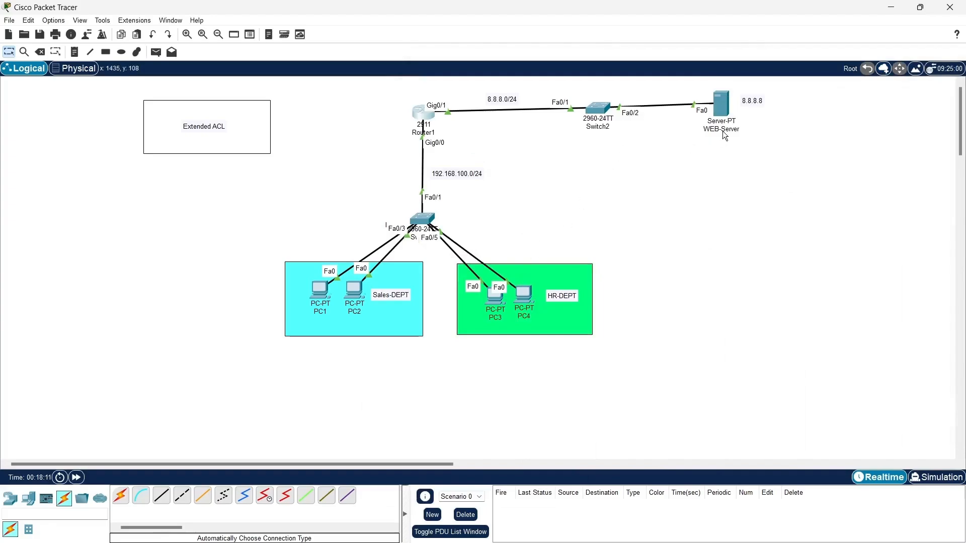
{"action": "left_click", "coordinate": [323, 296]}
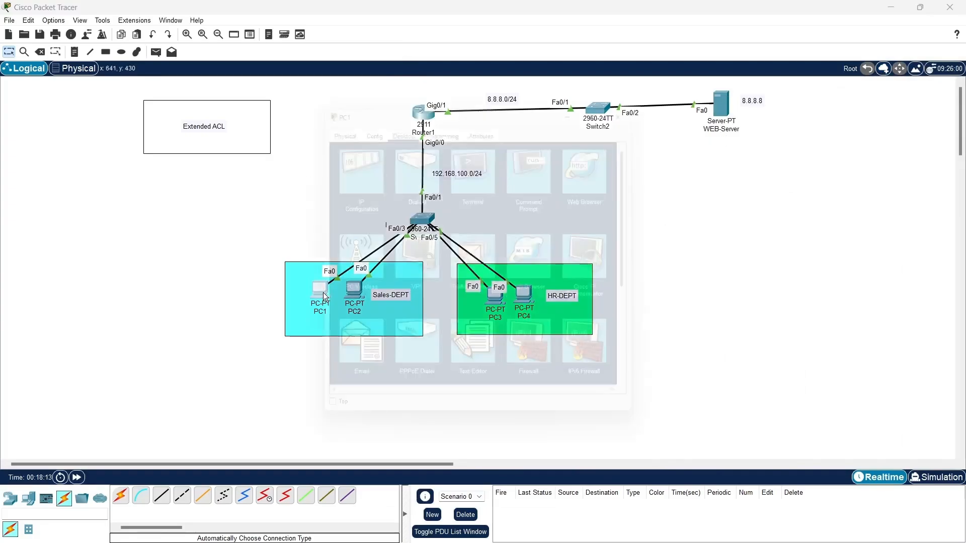
{"action": "left_click", "coordinate": [410, 165]}
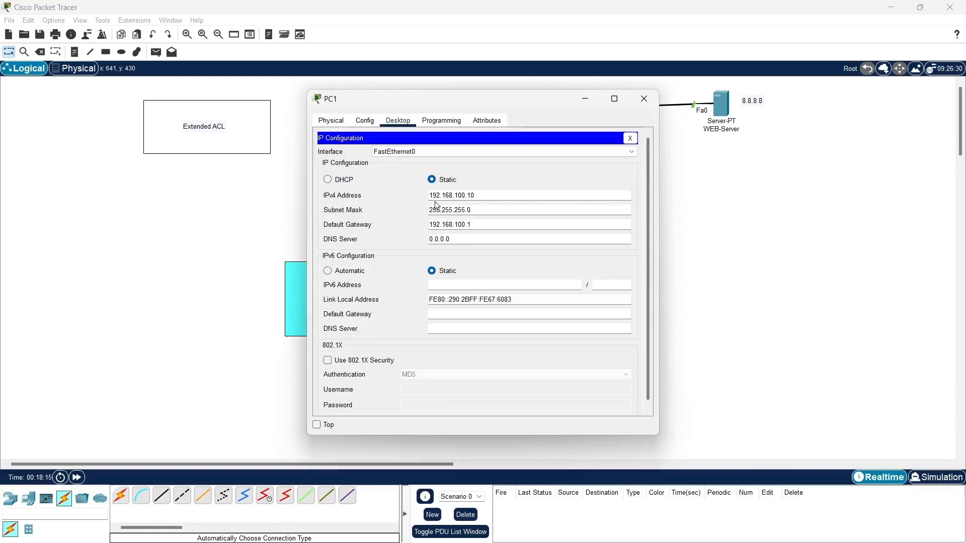
{"action": "left_click", "coordinate": [631, 138]}
Ping the web server 8.8.8.8 from PC1's command prompt, and put PC1's window away
{"action": "left_click", "coordinate": [526, 156]}
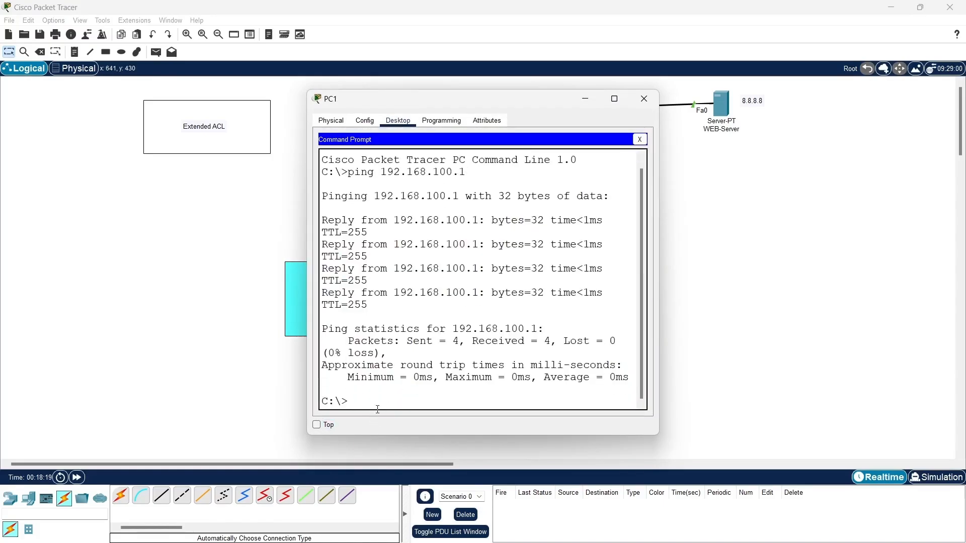
{"action": "key", "text": "Up"}
{"action": "key", "text": "BackSpace"}
{"action": "key", "text": "BackSpace"}
{"action": "key", "text": "BackSpace"}
{"action": "key", "text": "BackSpace"}
{"action": "key", "text": "BackSpace"}
{"action": "key", "text": "BackSpace"}
{"action": "key", "text": "BackSpace"}
{"action": "key", "text": "BackSpace"}
{"action": "key", "text": "BackSpace"}
{"action": "key", "text": "BackSpace"}
{"action": "key", "text": "BackSpace"}
{"action": "key", "text": "BackSpace"}
{"action": "key", "text": "BackSpace"}
{"action": "type", "text": "8.8.8.8"}
{"action": "key", "text": "Return"}
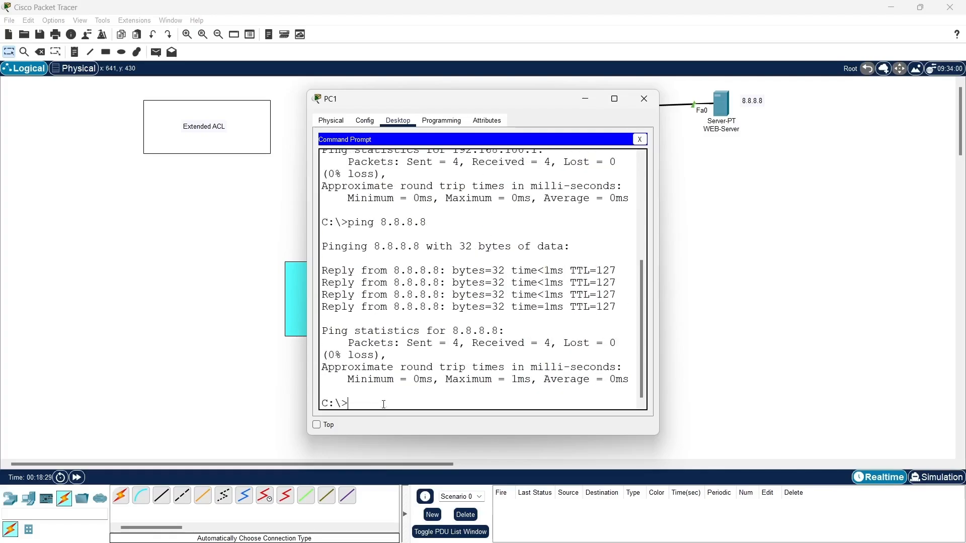
{"action": "left_click", "coordinate": [639, 140]}
{"action": "left_click", "coordinate": [580, 98]}
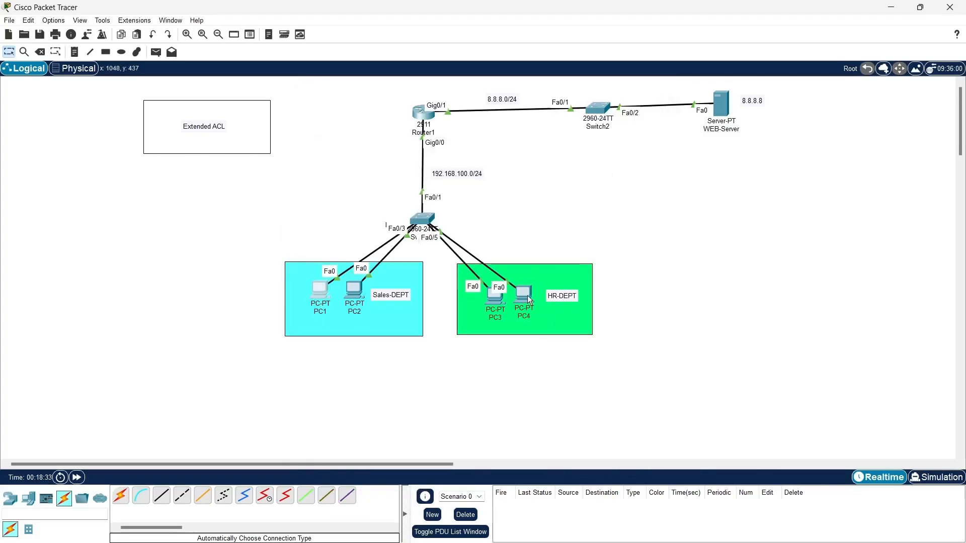
Recall the previous ping command in PC4's command prompt, erase its target address without running it, and minimize PC4's window
{"action": "left_click", "coordinate": [528, 299]}
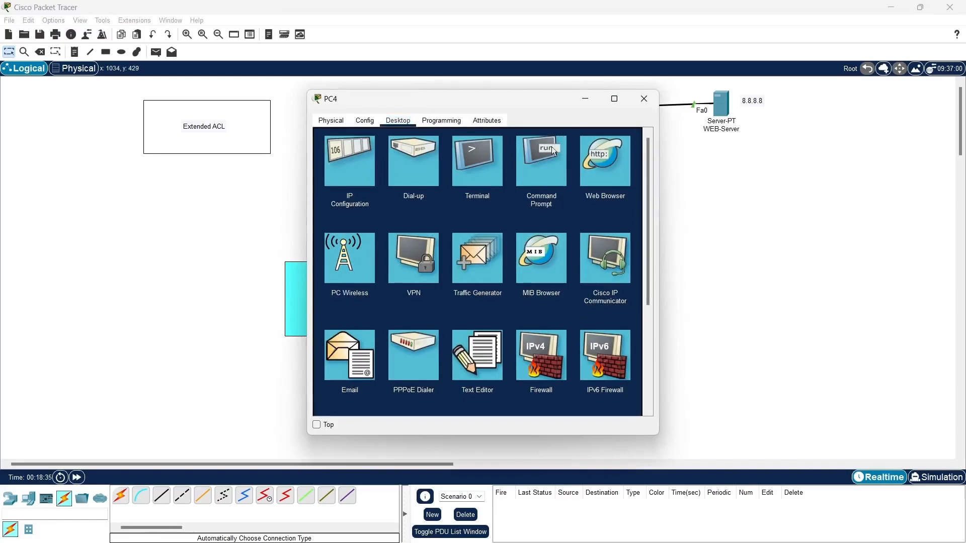
{"action": "left_click", "coordinate": [552, 146]}
{"action": "key", "text": "Up"}
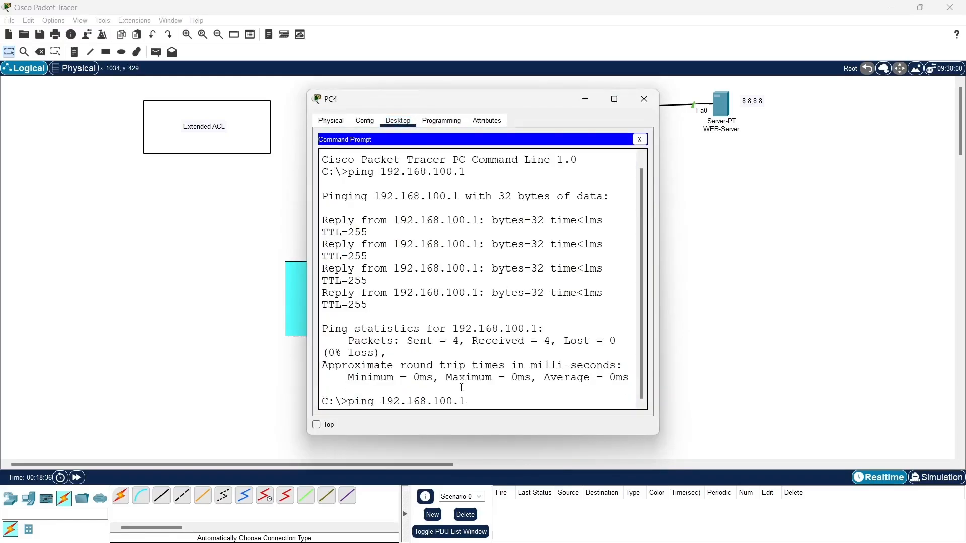
{"action": "key", "text": "BackSpace"}
{"action": "key", "text": "BackSpace"}
{"action": "key", "text": "BackSpace"}
{"action": "key", "text": "BackSpace"}
{"action": "key", "text": "BackSpace"}
{"action": "key", "text": "BackSpace"}
{"action": "key", "text": "BackSpace"}
{"action": "key", "text": "BackSpace"}
{"action": "key", "text": "BackSpace"}
{"action": "key", "text": "BackSpace"}
{"action": "key", "text": "BackSpace"}
{"action": "left_click", "coordinate": [584, 99]}
Review the recent access list output in R1's console and enter global configuration mode
{"action": "left_click", "coordinate": [425, 120]}
{"action": "scroll", "coordinate": [730, 316], "scroll_direction": "up", "scroll_amount": 6}
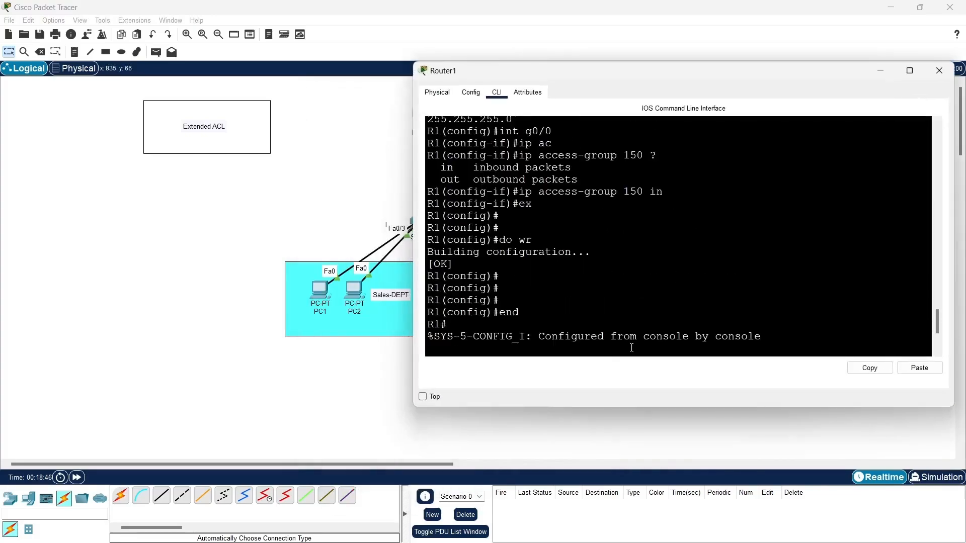
{"action": "scroll", "coordinate": [590, 297], "scroll_direction": "down", "scroll_amount": 6}
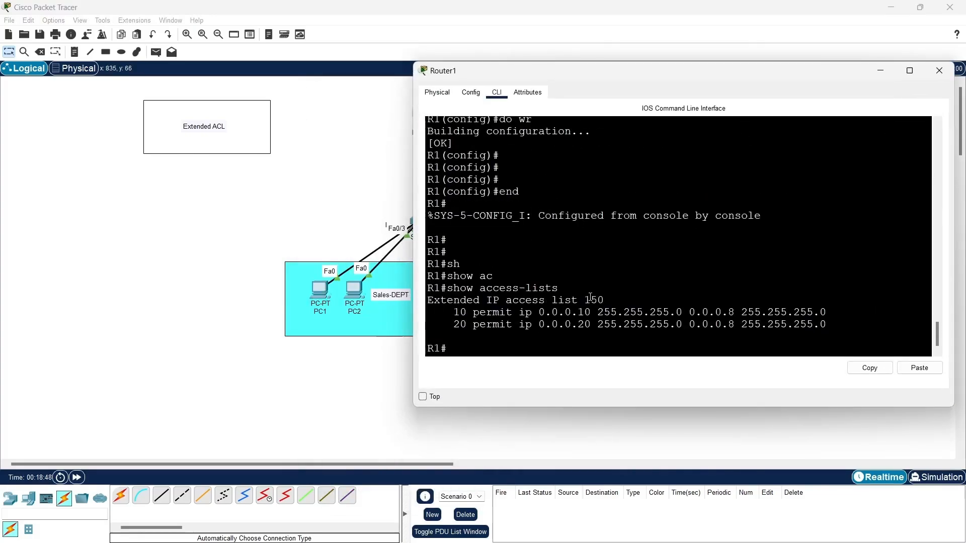
{"action": "type", "text": "conf t"}
{"action": "key", "text": "Return"}
{"action": "key", "text": "Return"}
{"action": "key", "text": "Return"}
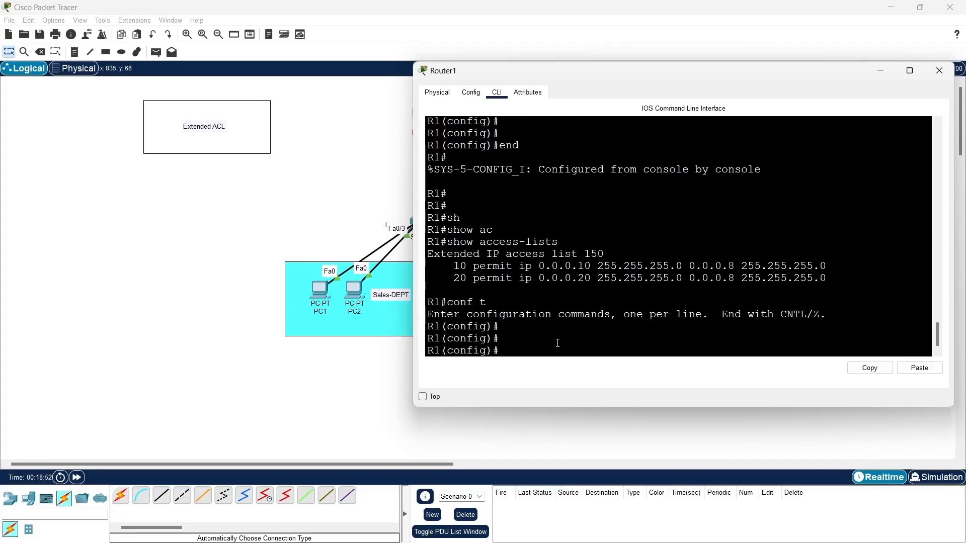
Add the entry access-list 150 deny ip any any on R1
{"action": "type", "text": "ac"}
{"action": "key", "text": "Tab"}
{"action": "type", "text": "150"}
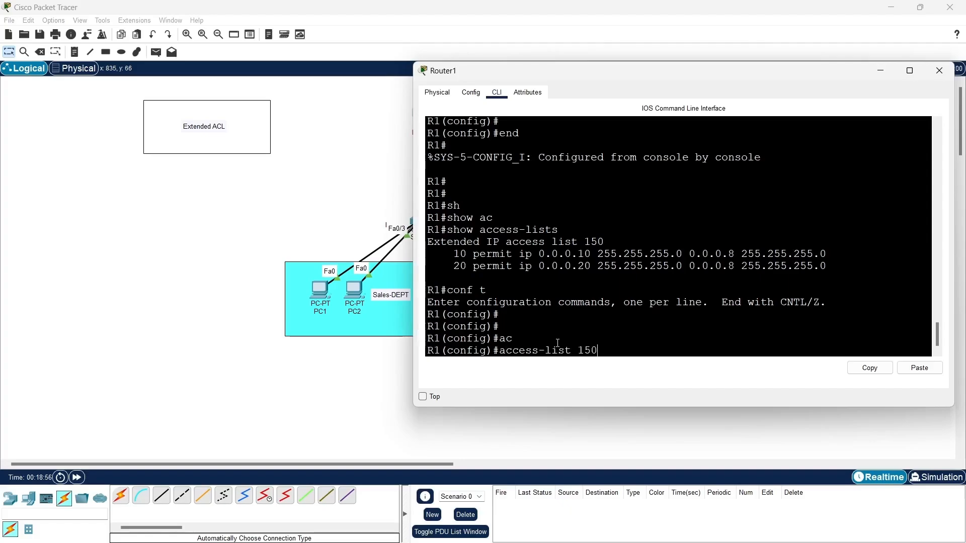
{"action": "type", "text": " de"}
{"action": "key", "text": "Tab"}
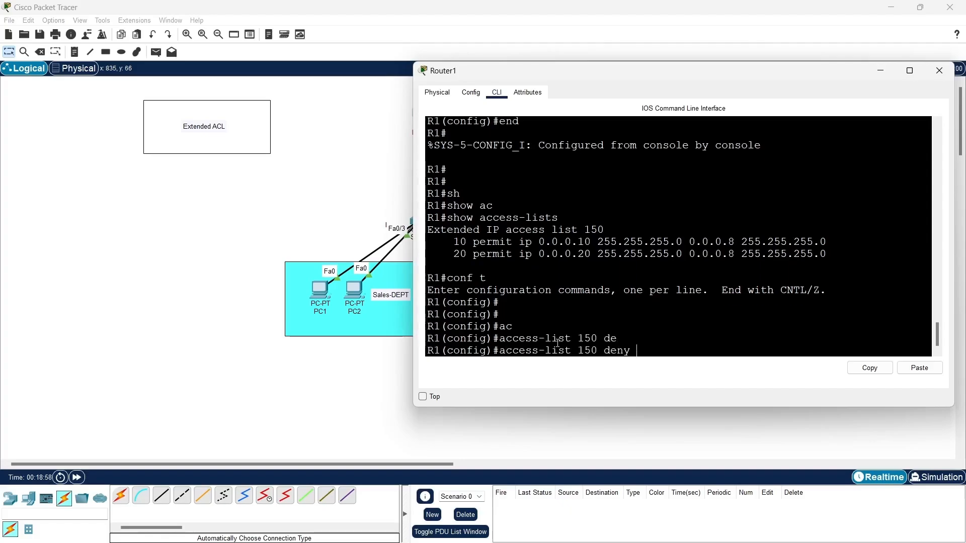
{"action": "type", "text": "ip an"}
{"action": "key", "text": "Tab"}
{"action": "type", "text": "an"}
{"action": "key", "text": "Tab"}
{"action": "key", "text": "Return"}
{"action": "key", "text": "Return"}
{"action": "key", "text": "Return"}
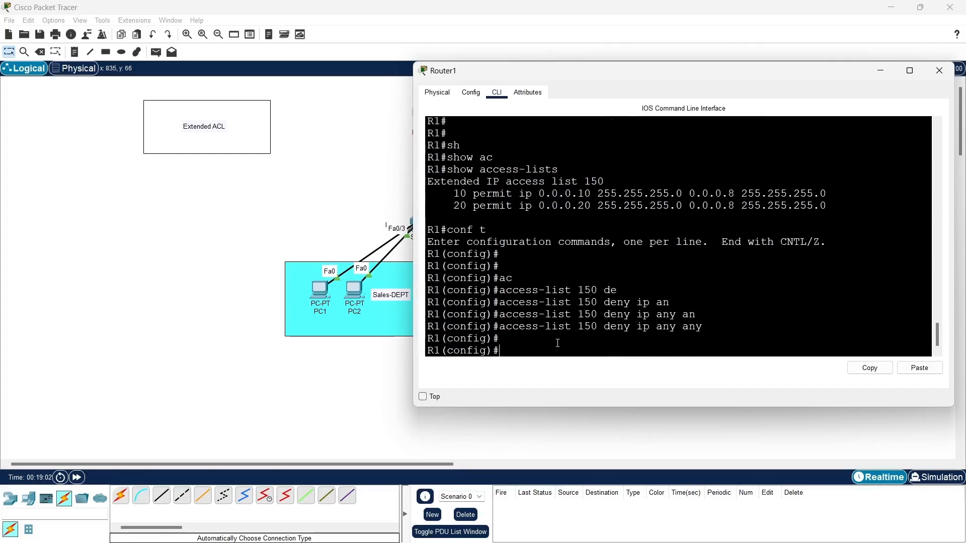
Leave global configuration mode and run show access-lists on R1 to check the deny entry
{"action": "type", "text": "ex"}
{"action": "key", "text": "Return"}
{"action": "key", "text": "Return"}
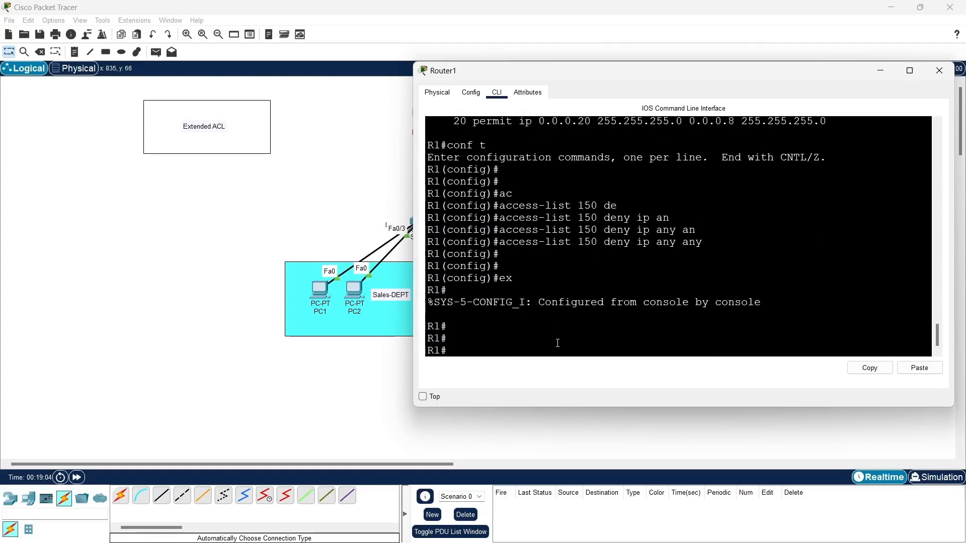
{"action": "type", "text": "sh"}
{"action": "key", "text": "Tab"}
{"action": "type", "text": "ac"}
{"action": "key", "text": "Tab"}
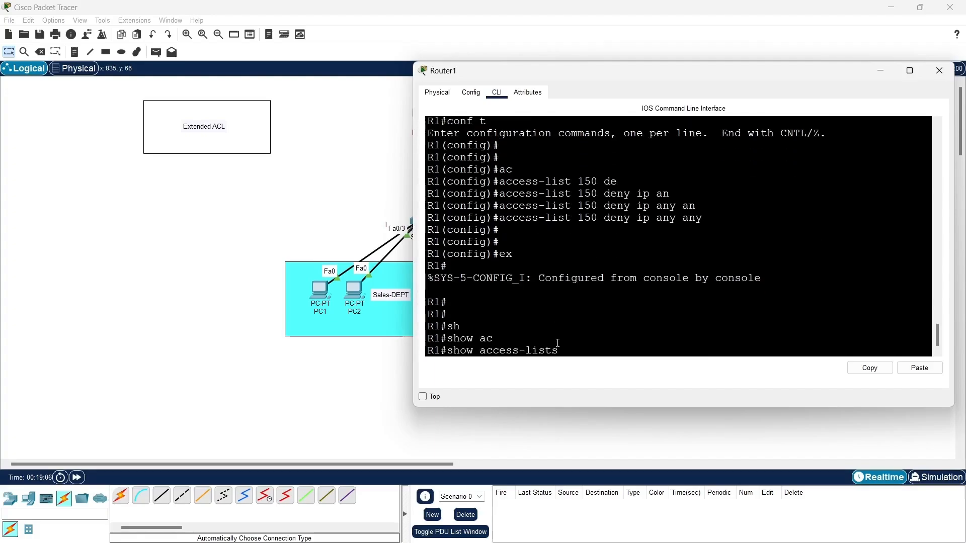
{"action": "key", "text": "Return"}
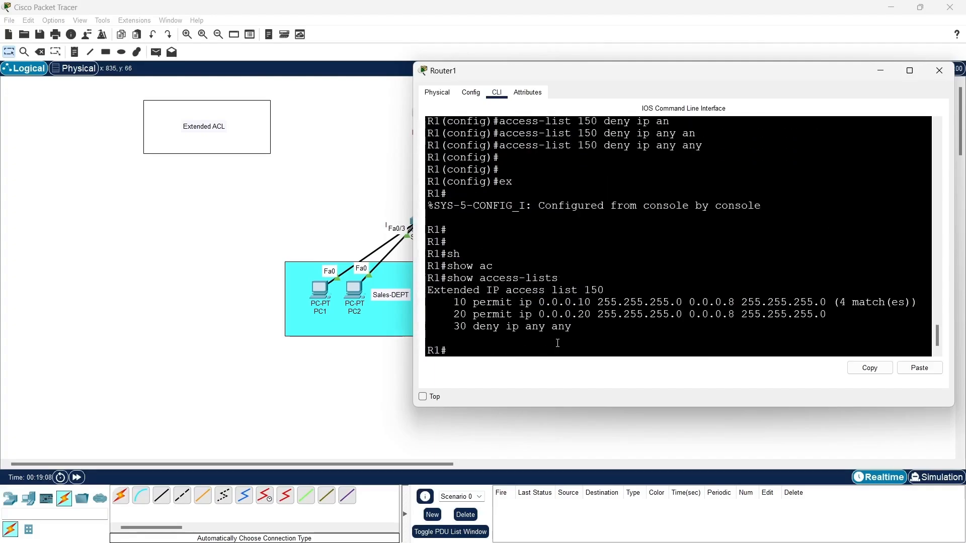
{"action": "left_click_drag", "start_coordinate": [473, 326], "coordinate": [571, 327]}
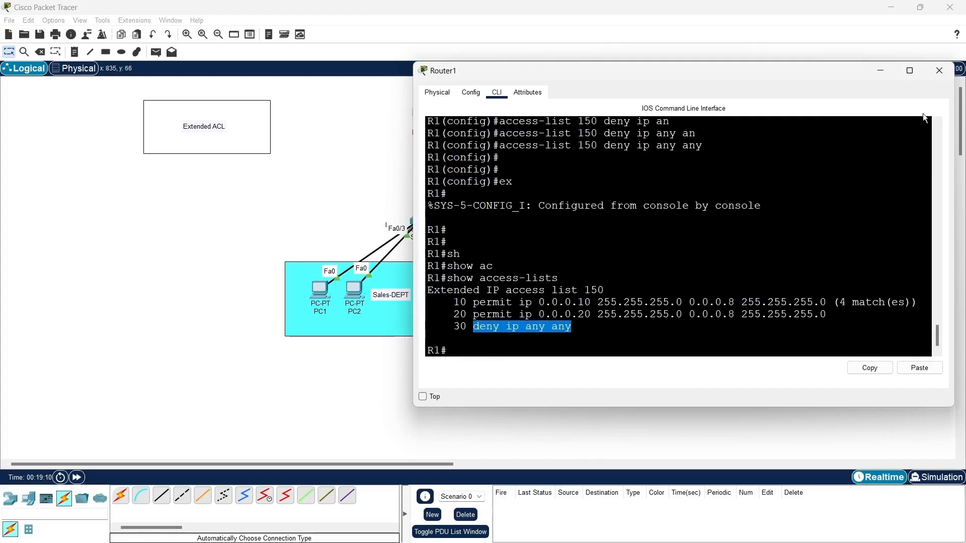
Complete the unfinished ping command on PC4 with target 8.8.8.8 and run it to test HR access
{"action": "left_click", "coordinate": [873, 74]}
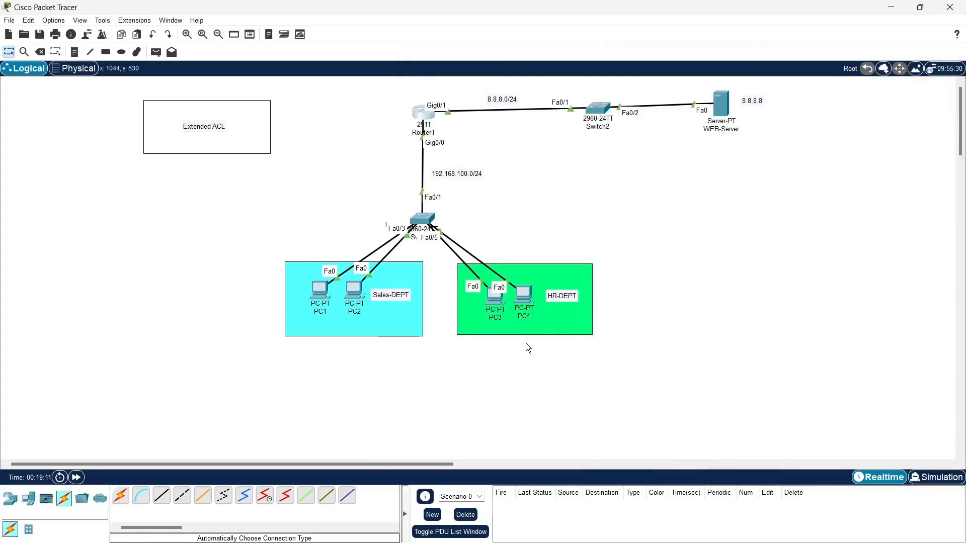
{"action": "left_click", "coordinate": [531, 288]}
{"action": "scroll", "coordinate": [518, 311], "scroll_direction": "down", "scroll_amount": 1}
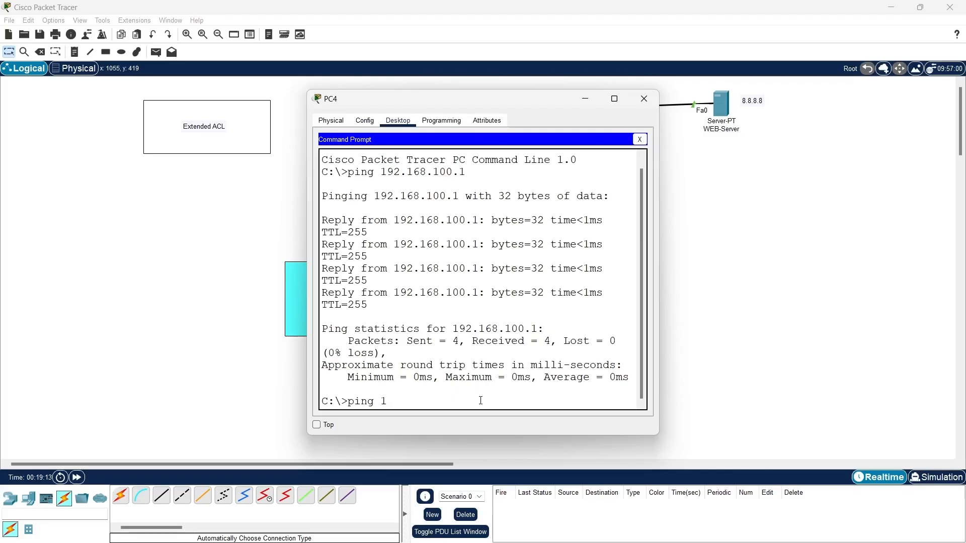
{"action": "key", "text": "BackSpace"}
{"action": "type", "text": "8.8.8.8"}
{"action": "key", "text": "Return"}
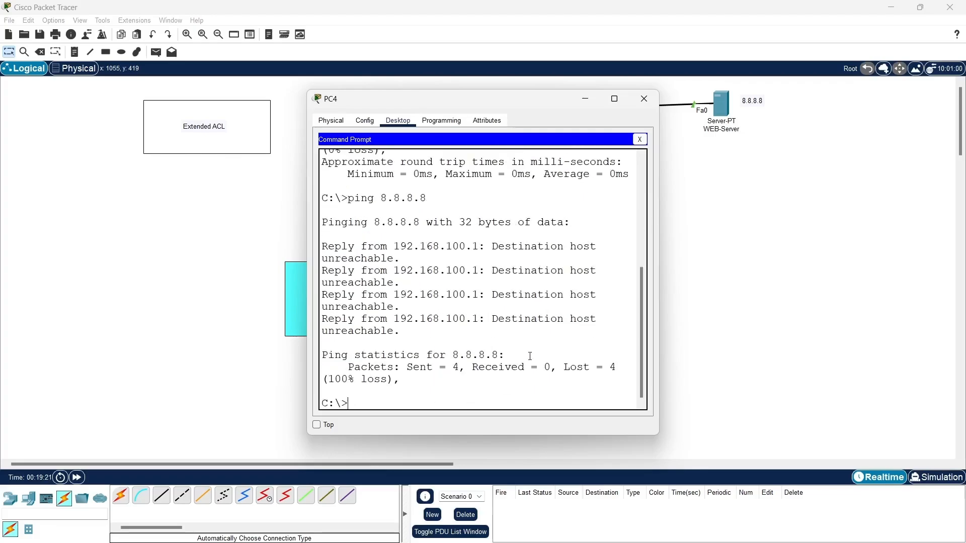
{"action": "left_click", "coordinate": [583, 95]}
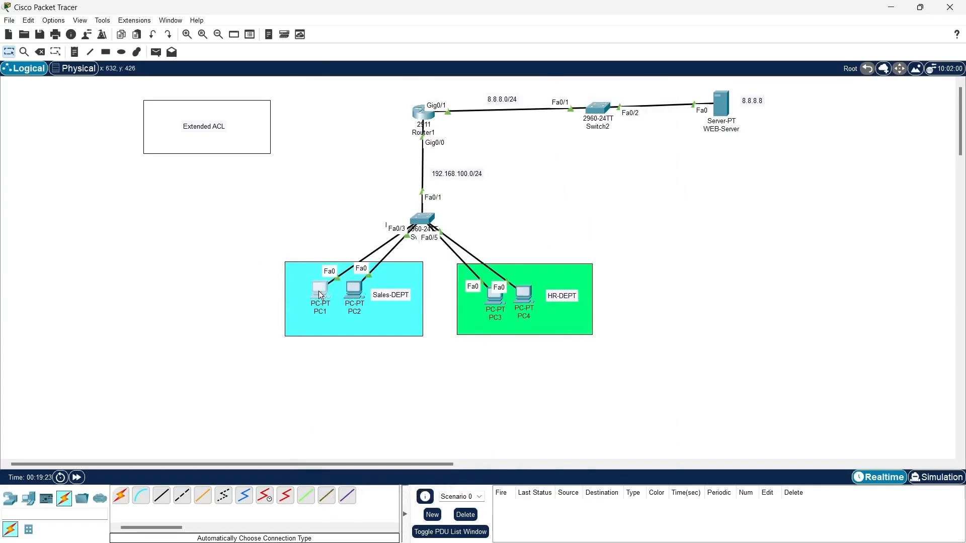
Repeat the ping to 8.8.8.8 from PC1 in the Sales department
{"action": "left_click", "coordinate": [321, 295]}
{"action": "left_click", "coordinate": [540, 158]}
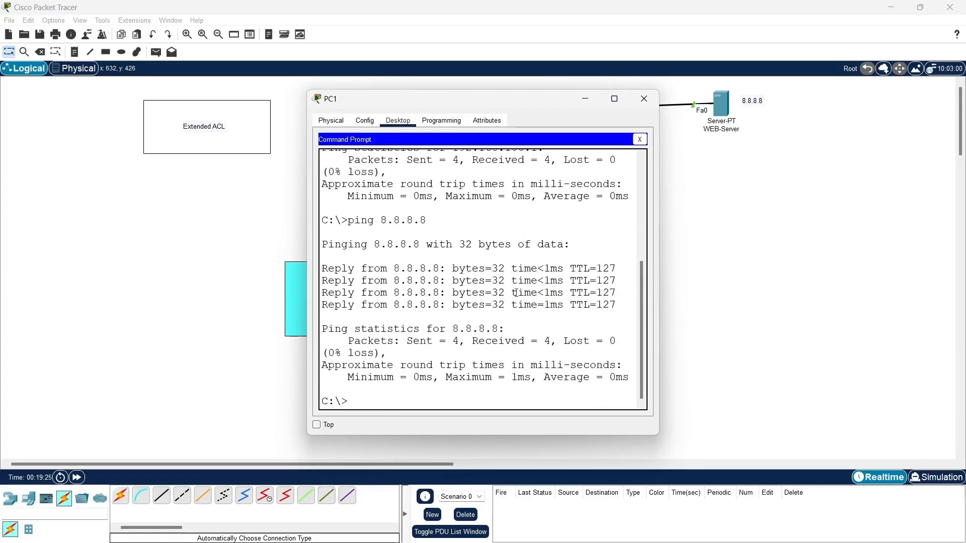
{"action": "key", "text": "Up"}
{"action": "key", "text": "Return"}
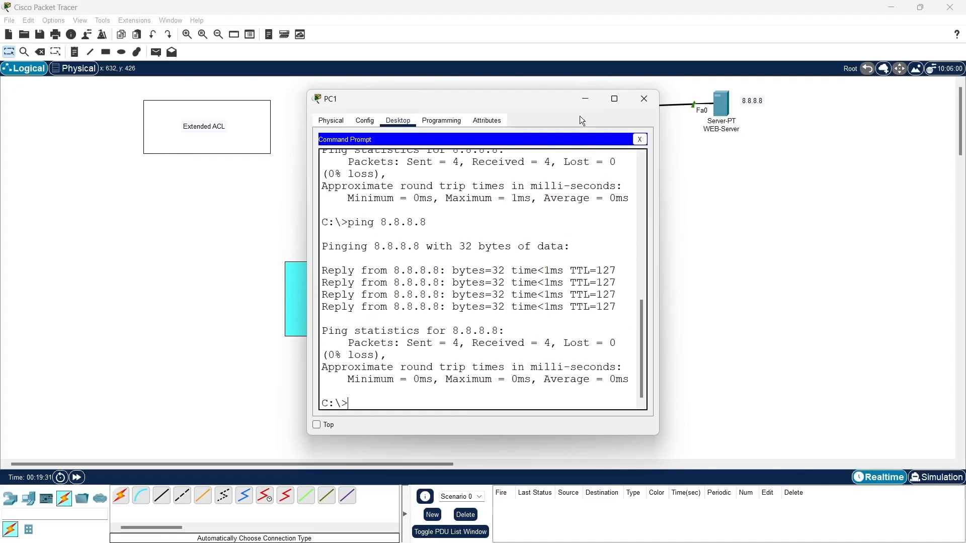
{"action": "left_click", "coordinate": [584, 96]}
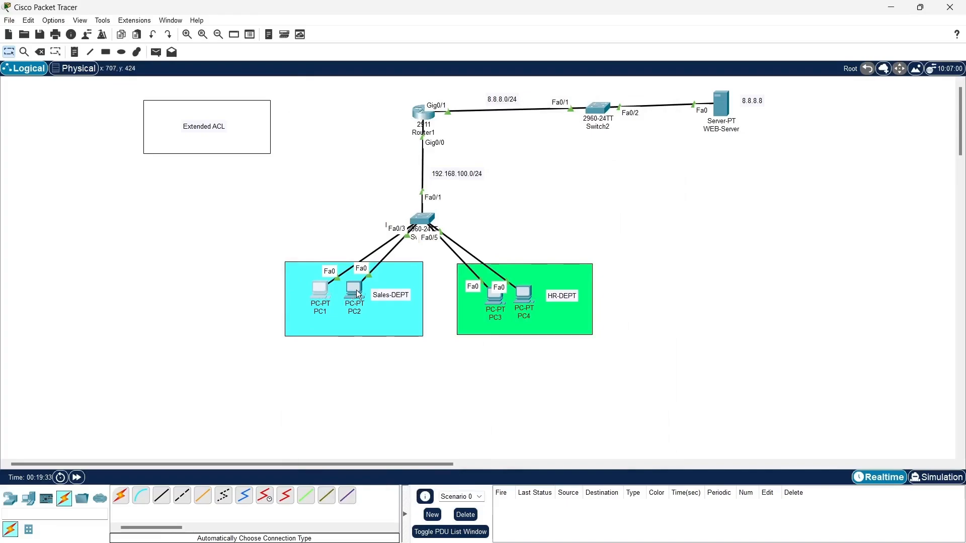
Test web server access from PC2 by pinging 8.8.8.8, and close PC2's window
{"action": "left_click", "coordinate": [355, 291]}
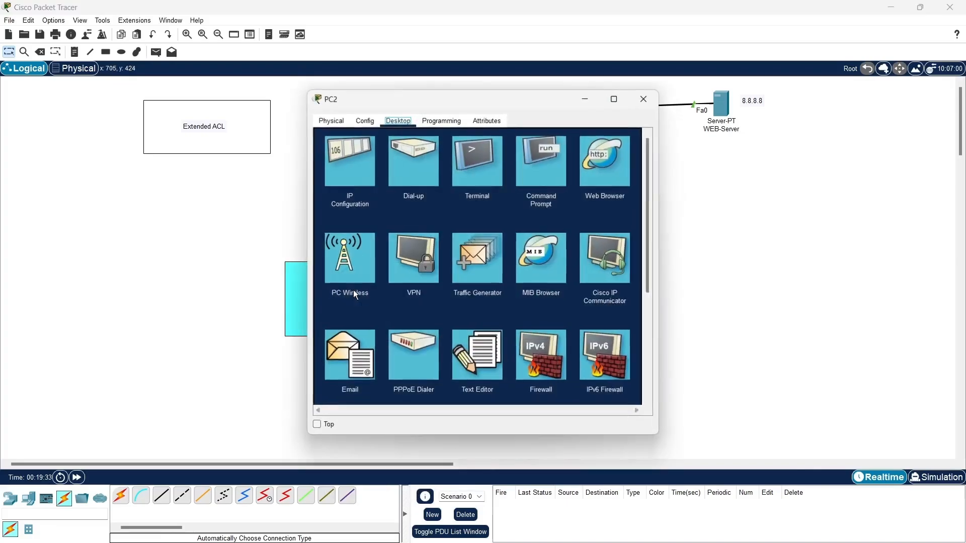
{"action": "left_click", "coordinate": [547, 164]}
{"action": "type", "text": "pi"}
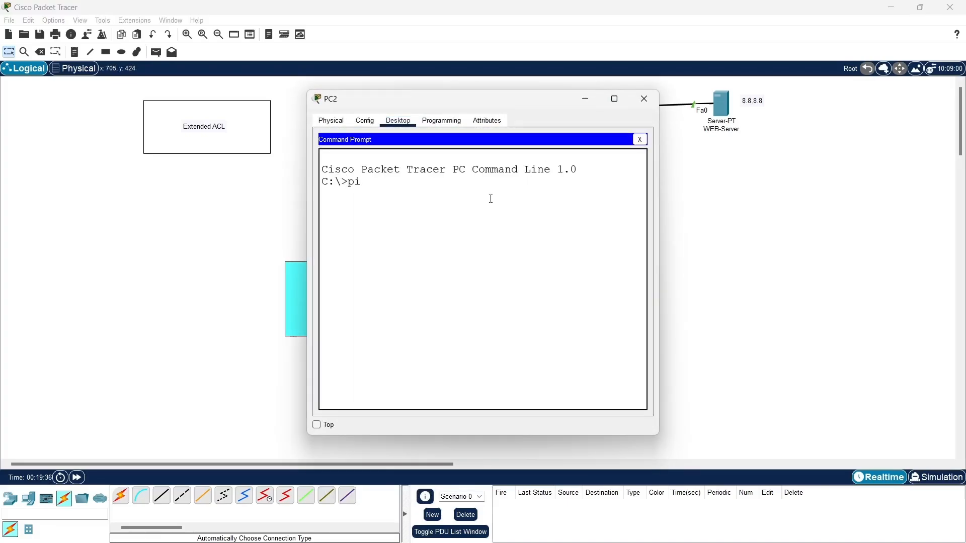
{"action": "type", "text": "ng 8.8.8.8"}
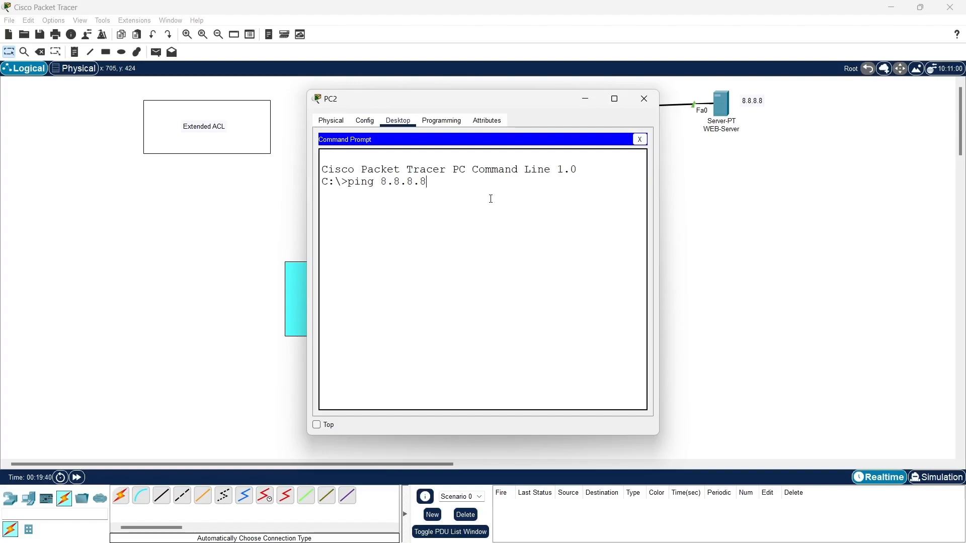
{"action": "key", "text": "Return"}
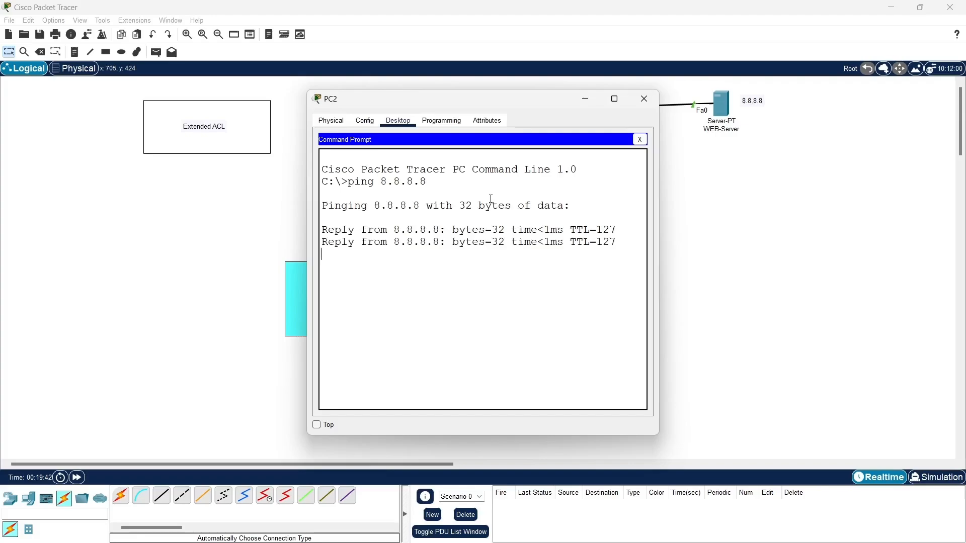
{"action": "left_click", "coordinate": [644, 99]}
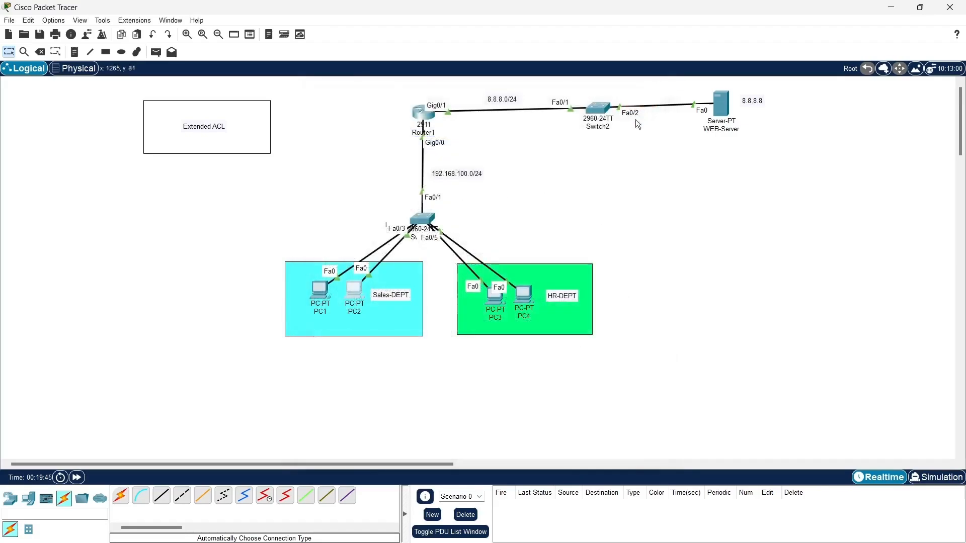
Ping 8.8.8.8 from PC3 in the HR department and minimize its window
{"action": "left_click", "coordinate": [498, 302]}
{"action": "left_click", "coordinate": [486, 160]}
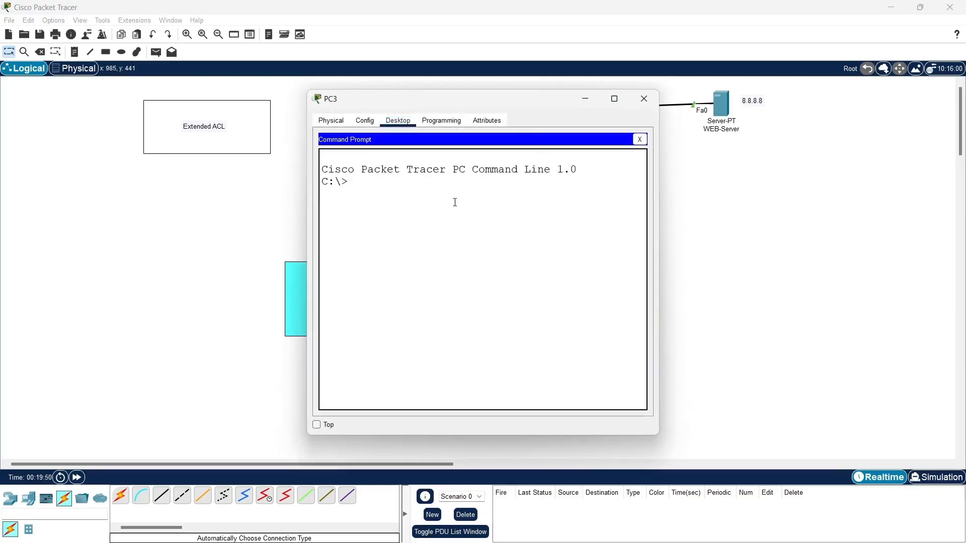
{"action": "type", "text": "ping 8.8.8.8"}
{"action": "key", "text": "Return"}
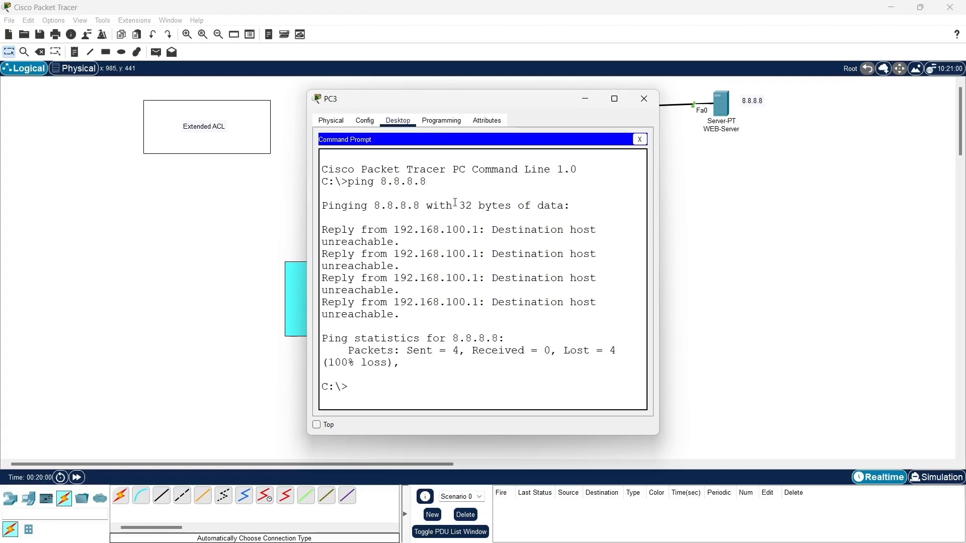
{"action": "left_click", "coordinate": [585, 100]}
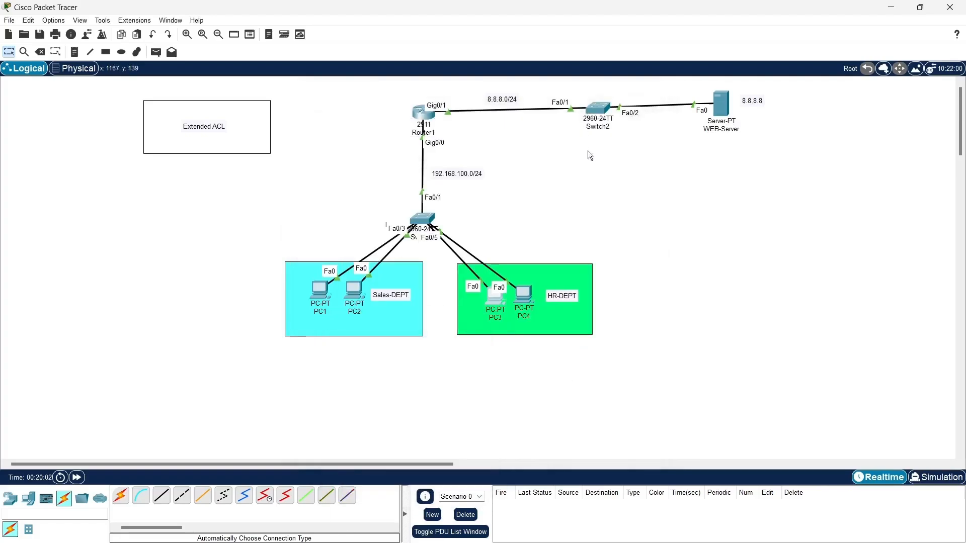
Review the access list 150 entries in R1's console and return to the topology
{"action": "left_click", "coordinate": [423, 112]}
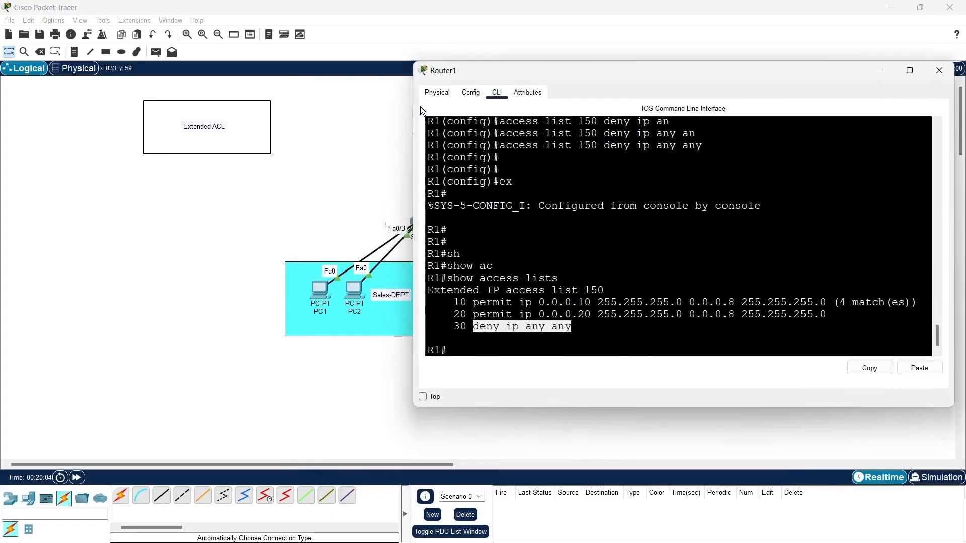
{"action": "left_click", "coordinate": [581, 327]}
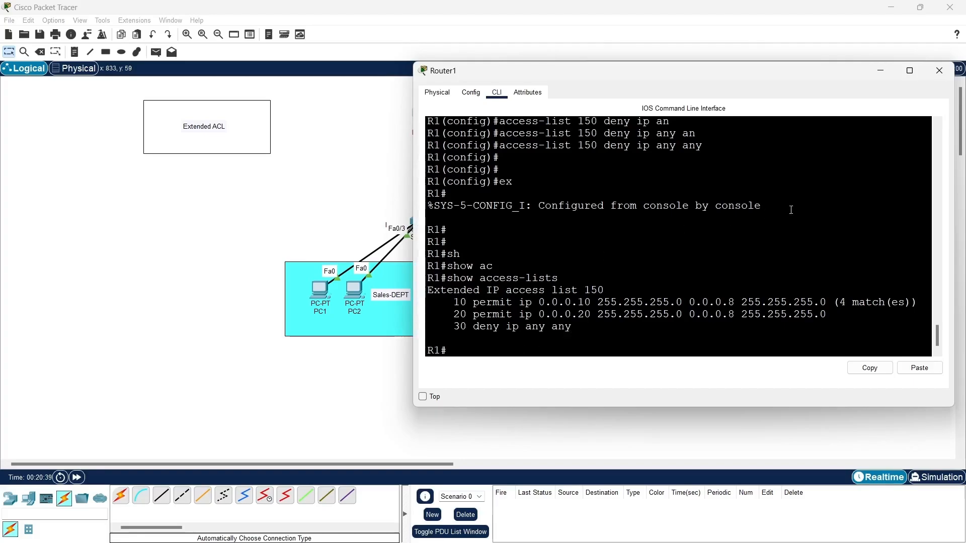
{"action": "left_click", "coordinate": [880, 71]}
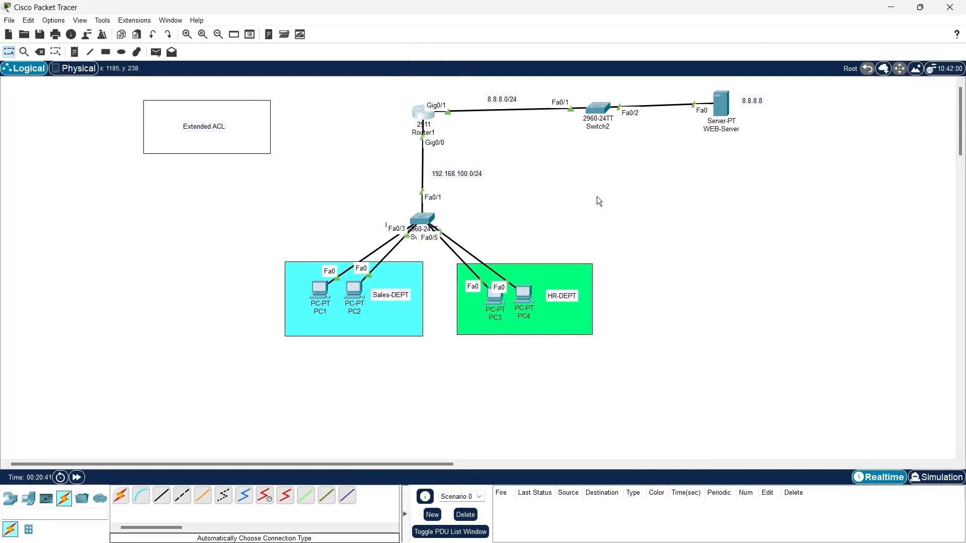